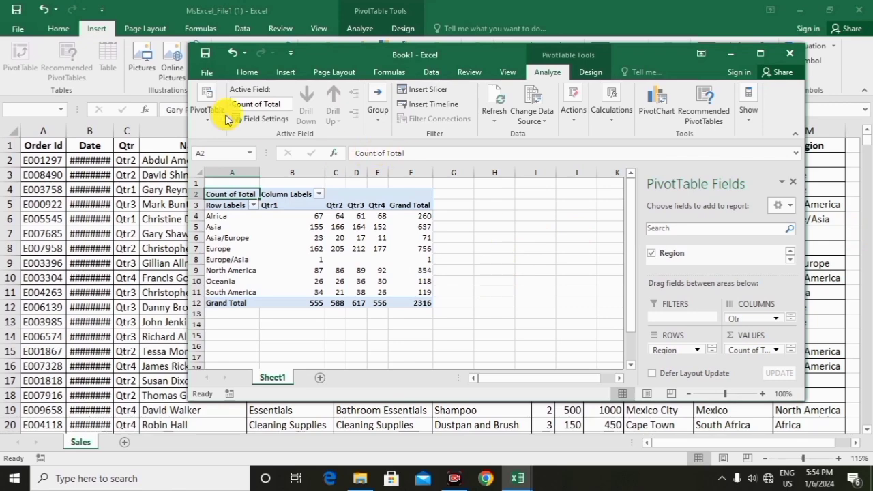
- Arrange the Book1 and MsExcel_File1 (1) workbook windows so the PivotTable and its source data are both visible
left_click_drag(326, 59, 459, 69)
left_click(615, 17)
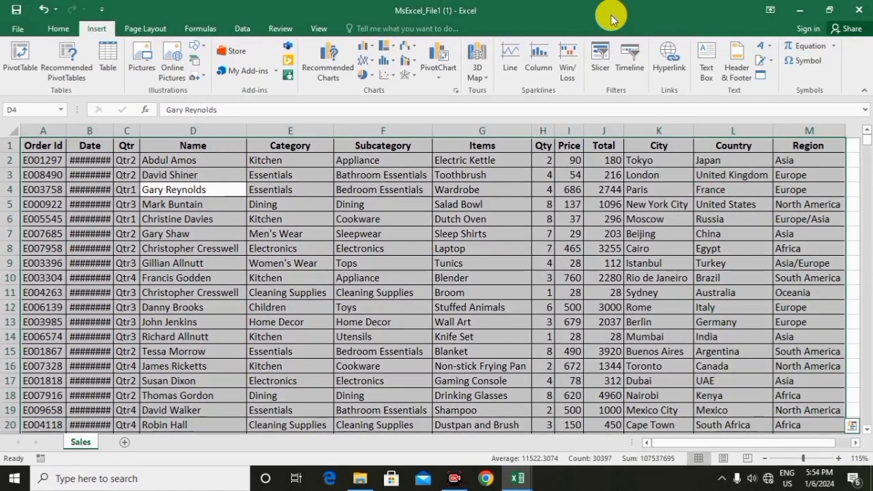
left_click(827, 13)
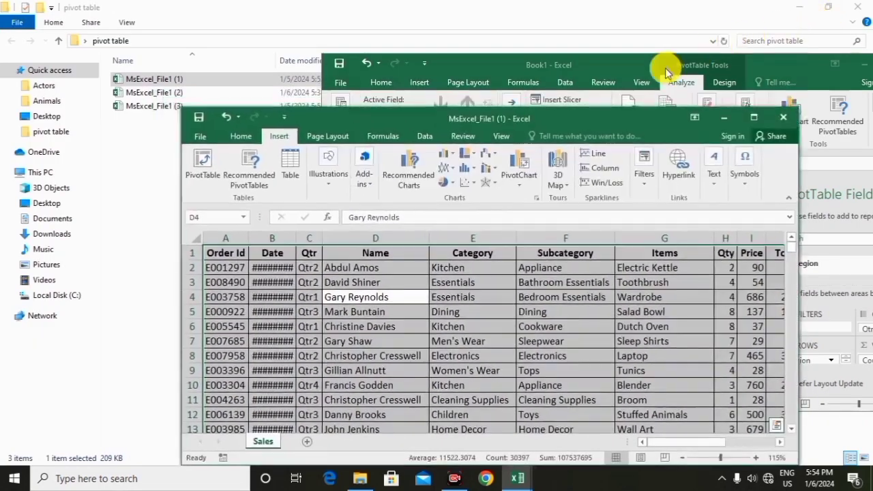
left_click_drag(551, 119, 270, 2)
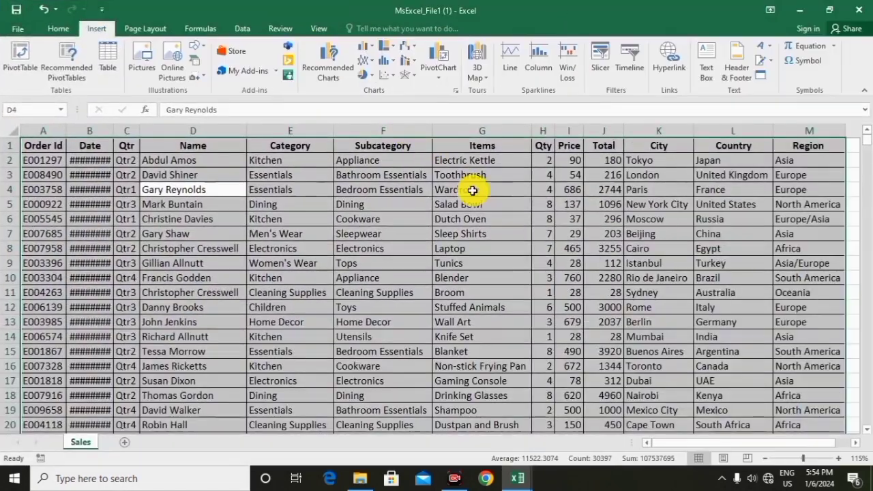
left_click(829, 10)
left_click_drag(551, 118, 203, 179)
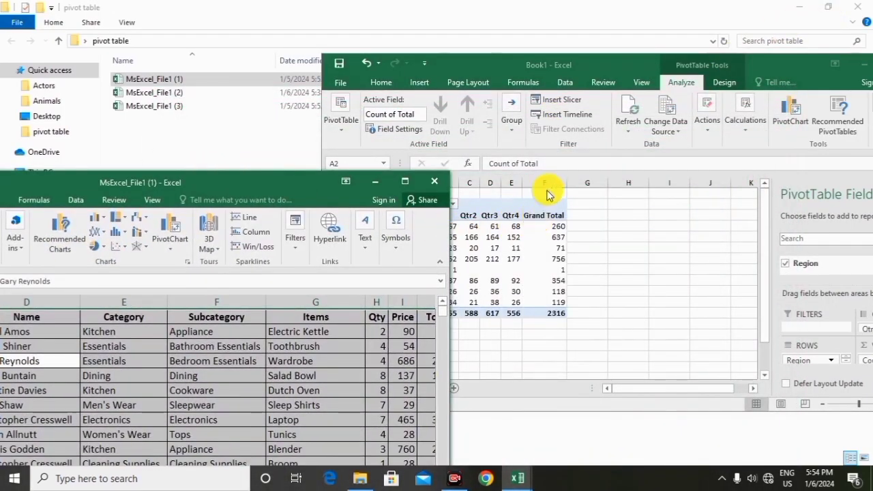
left_click(594, 69)
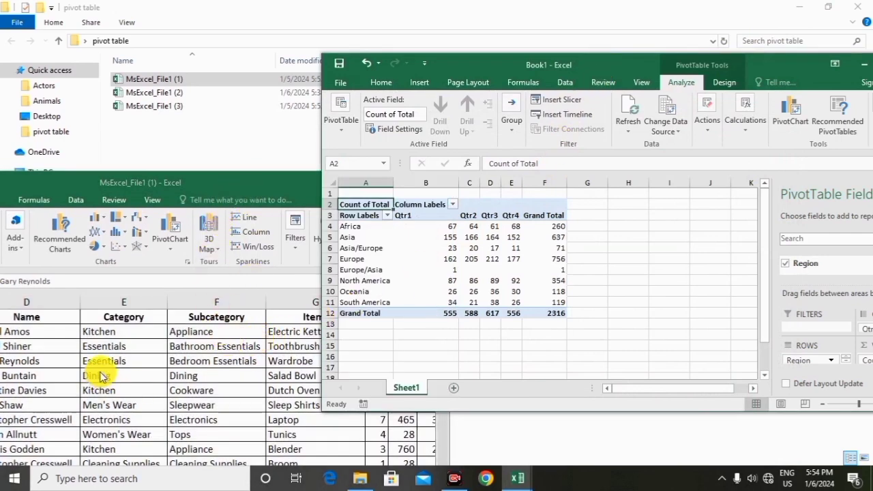
left_click(272, 189)
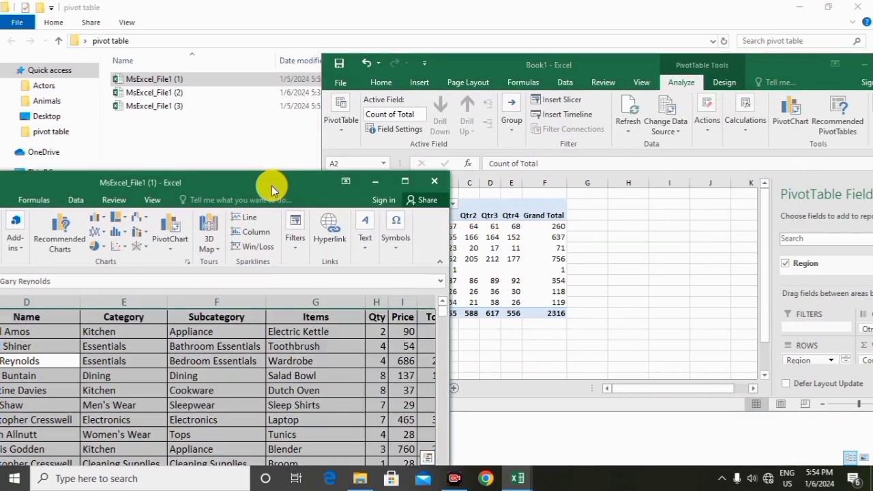
- Close the MsExcel_File1 (1) workbook and delete its file from the pivot table folder, leaving that folder window minimized
left_click(434, 183)
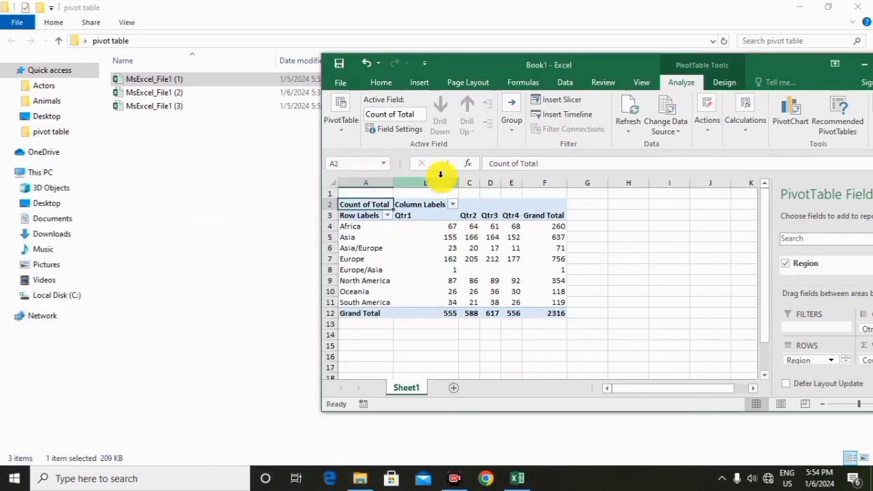
left_click(208, 78)
right_click(210, 79)
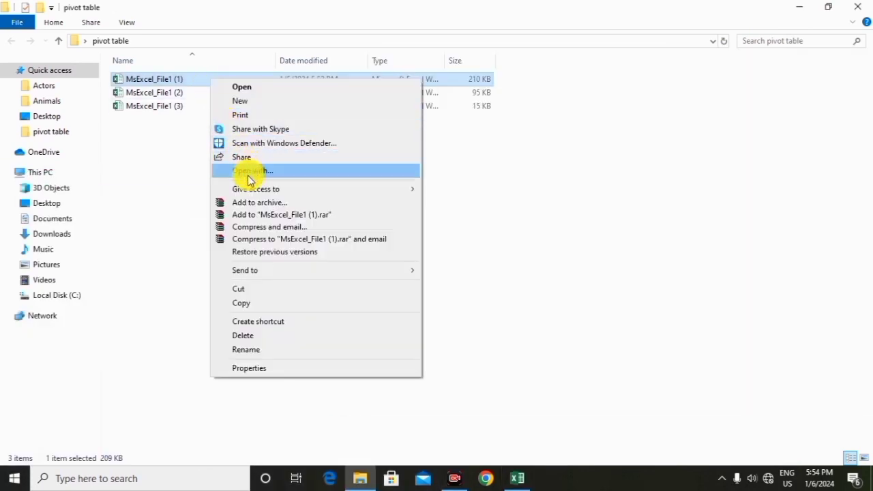
left_click(248, 336)
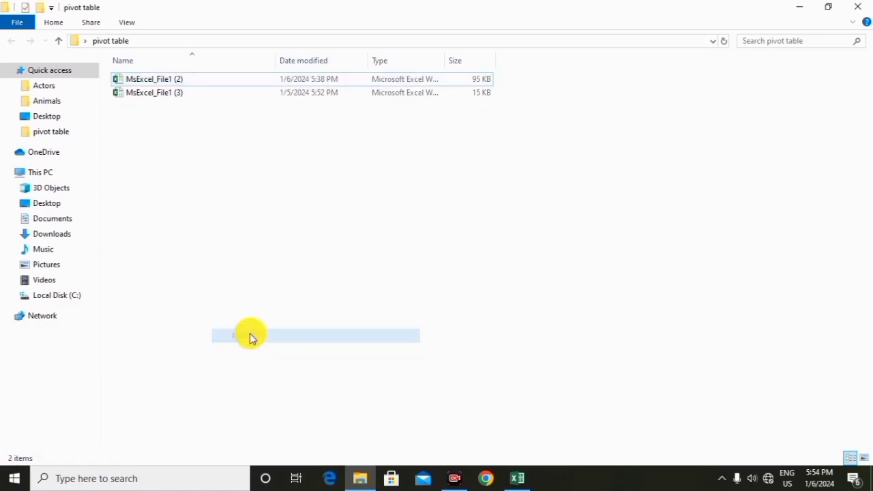
left_click(798, 9)
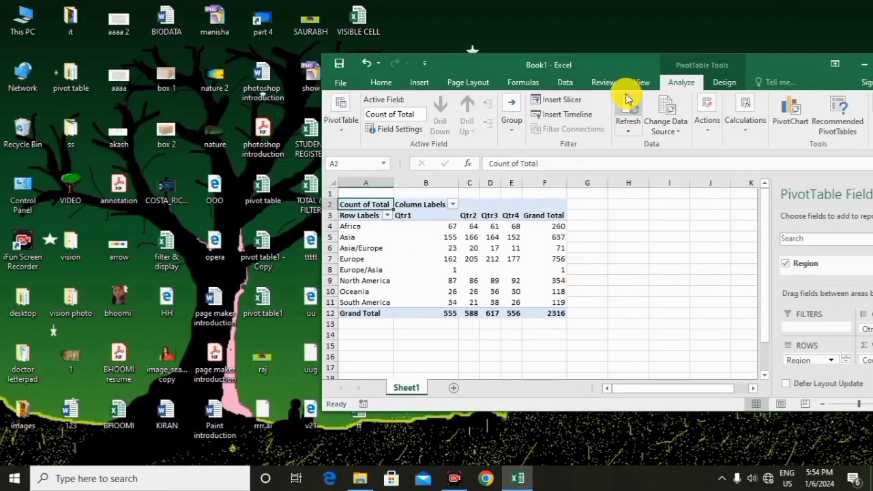
- Add the Country and City fields to the PivotTable in Book1
left_click_drag(619, 64, 466, 47)
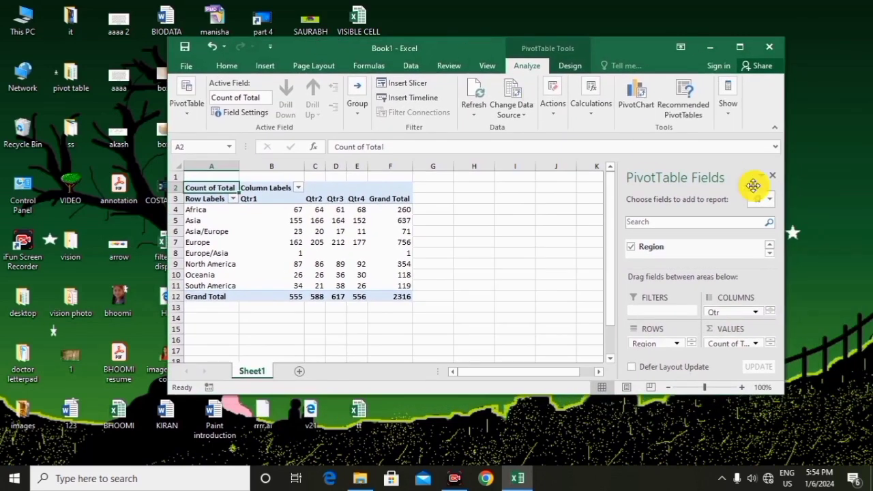
left_click(767, 245)
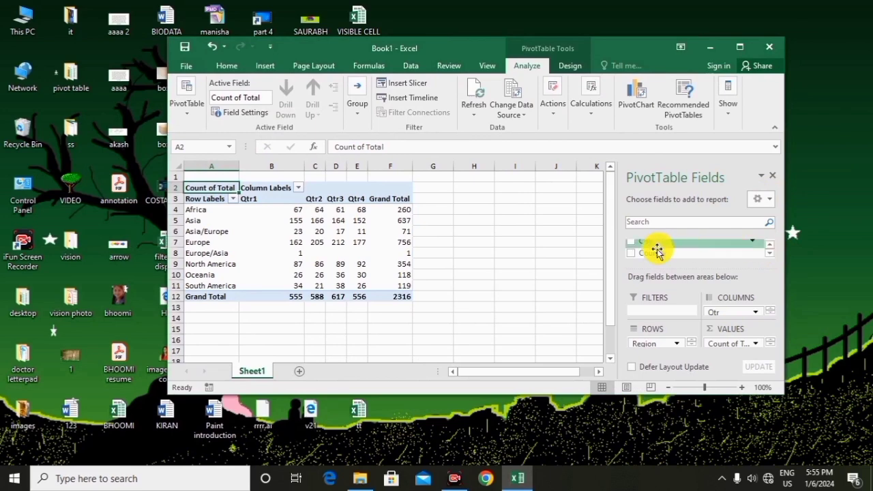
left_click(632, 253)
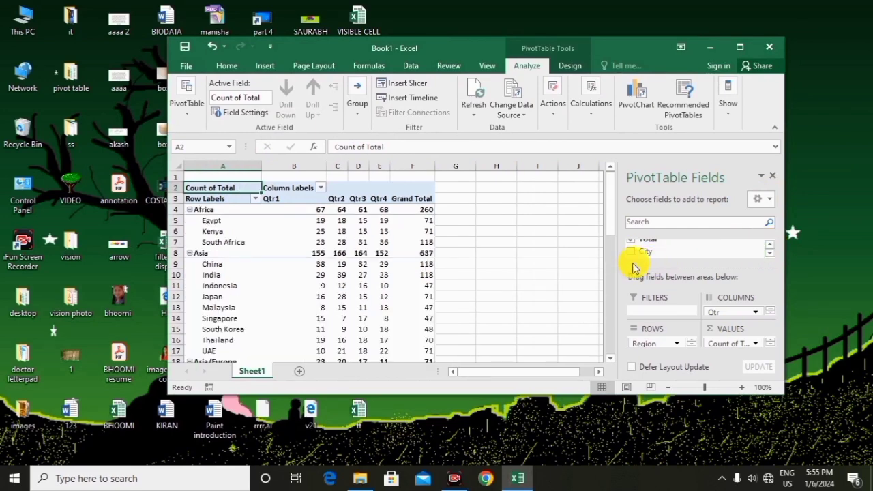
left_click(634, 252)
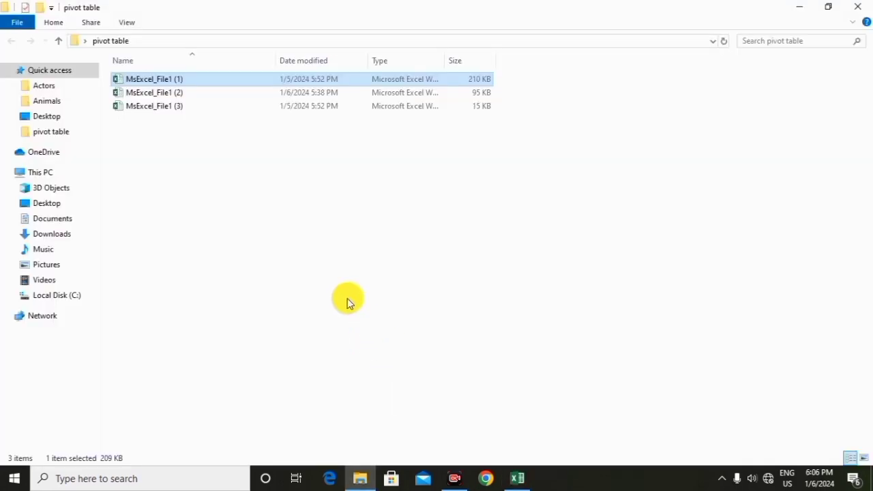
- Open the MsExcel_File1 (1) workbook from the pivot table folder and position its window beside the blank Book1
double_click(192, 83)
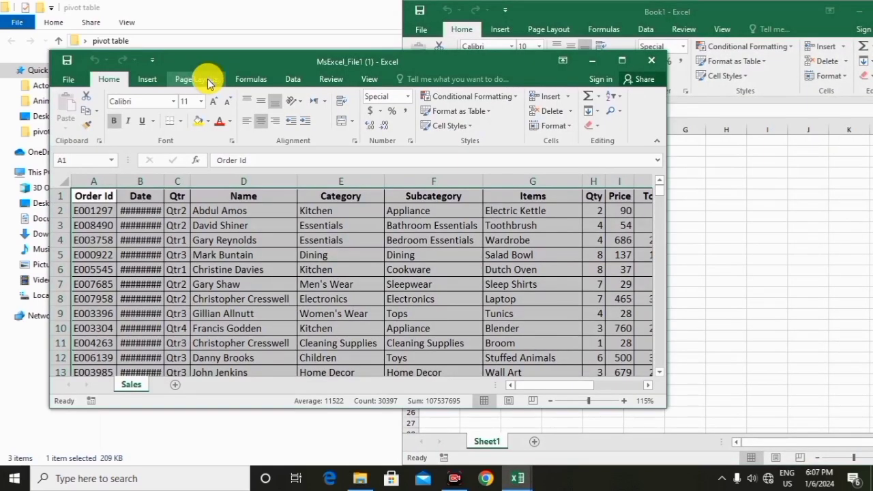
left_click_drag(470, 65, 397, 103)
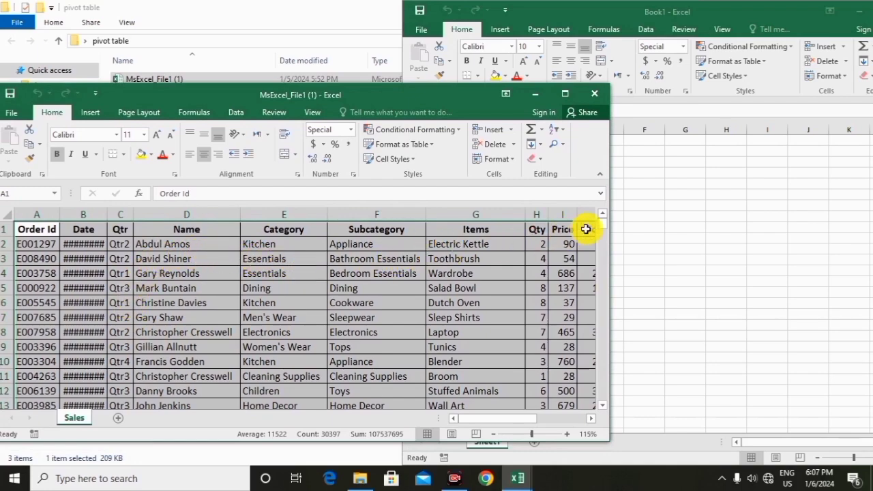
left_click_drag(362, 96, 444, 68)
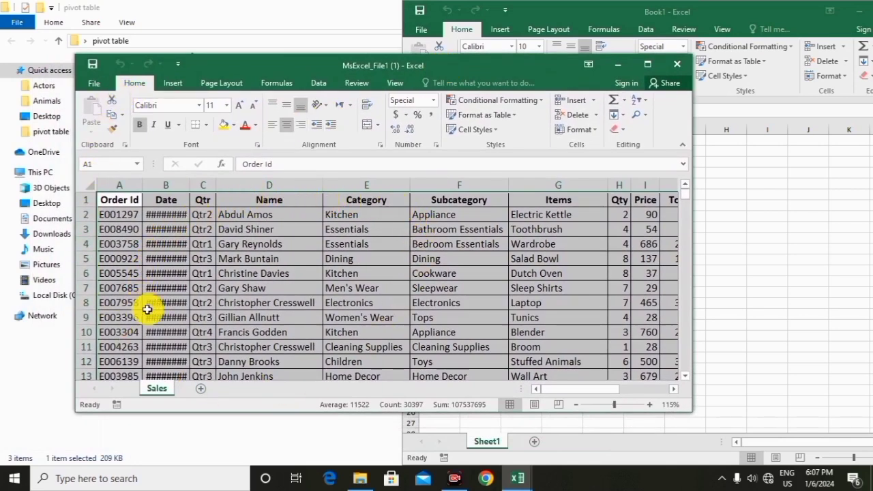
- Create a PivotTable from Sales!$A$1:$M$2340 in the existing worksheet Sheet1 of Book1 at cell B2
left_click(171, 90)
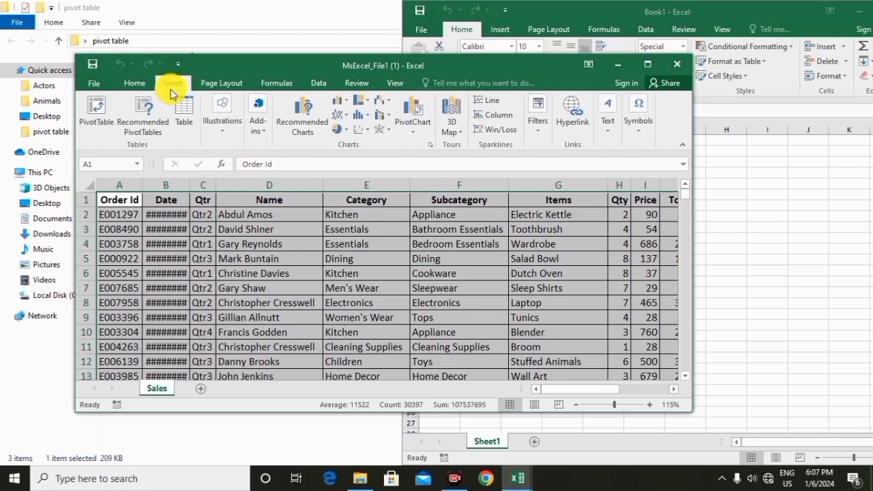
left_click(92, 129)
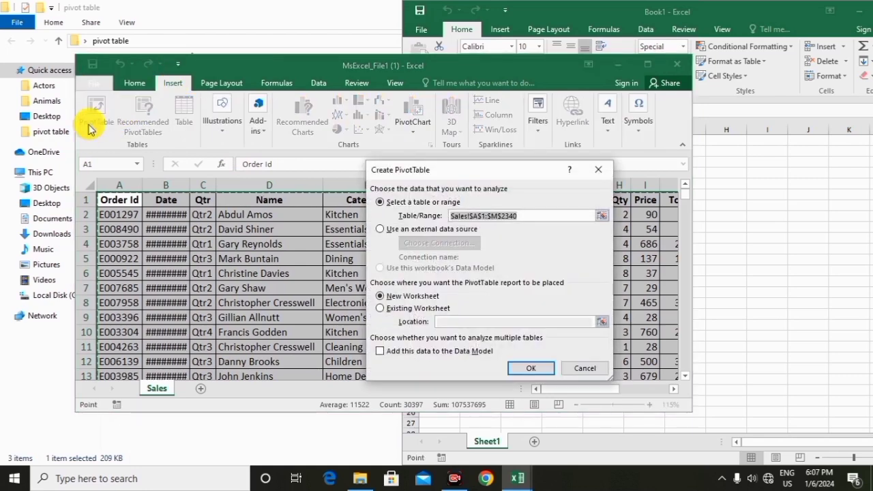
left_click(399, 311)
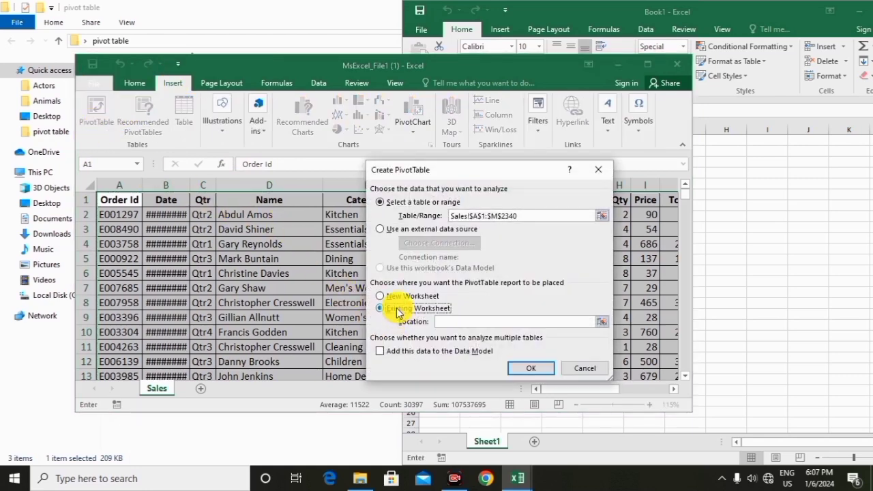
left_click(601, 322)
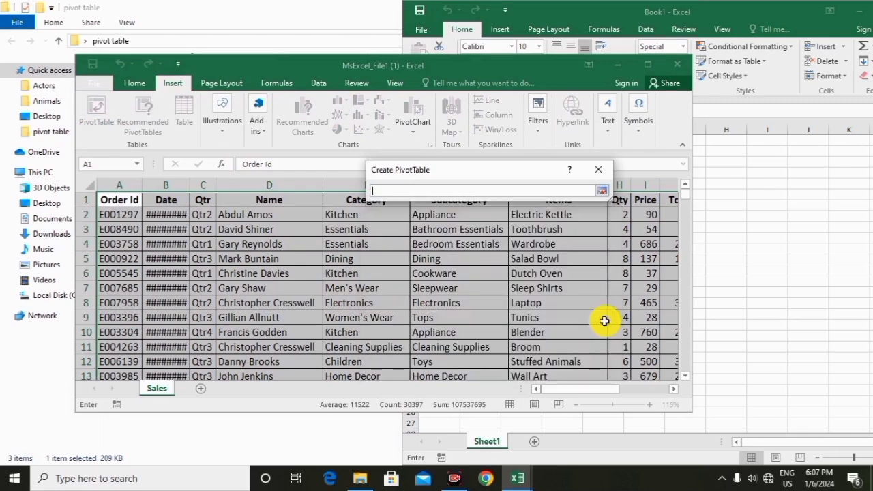
left_click(733, 214)
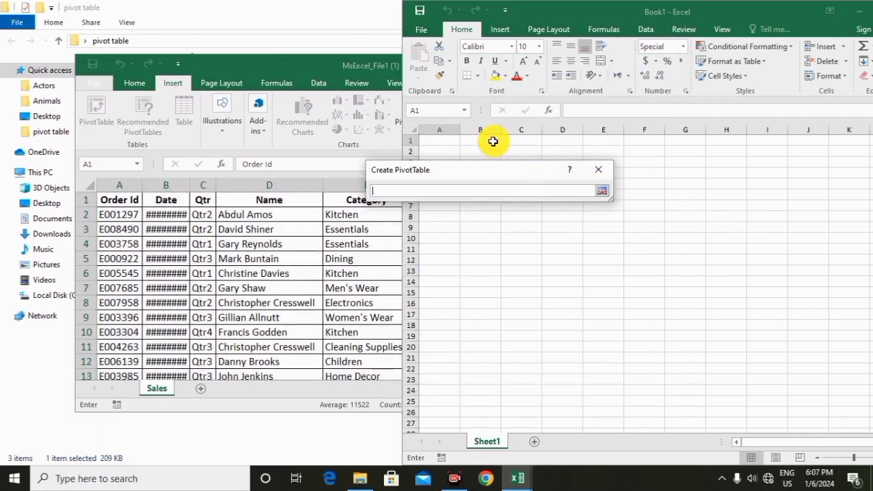
left_click(491, 148)
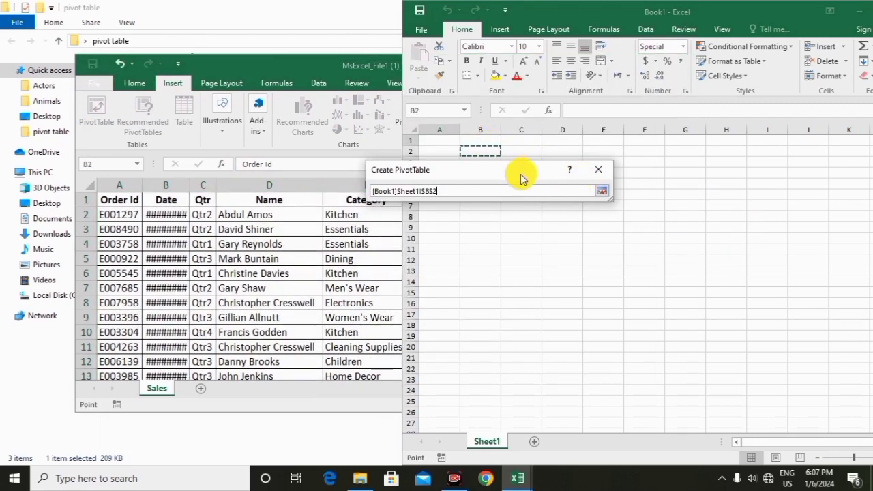
left_click(600, 194)
left_click(525, 366)
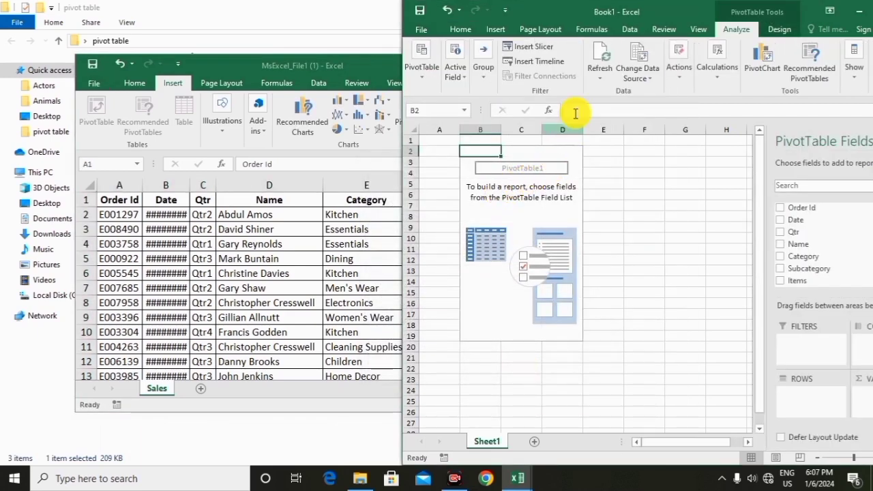
- Maximize Book1 and lay out the PivotTable with Qtr as columns, Region as rows and Total as values
left_click_drag(659, 14, 376, 55)
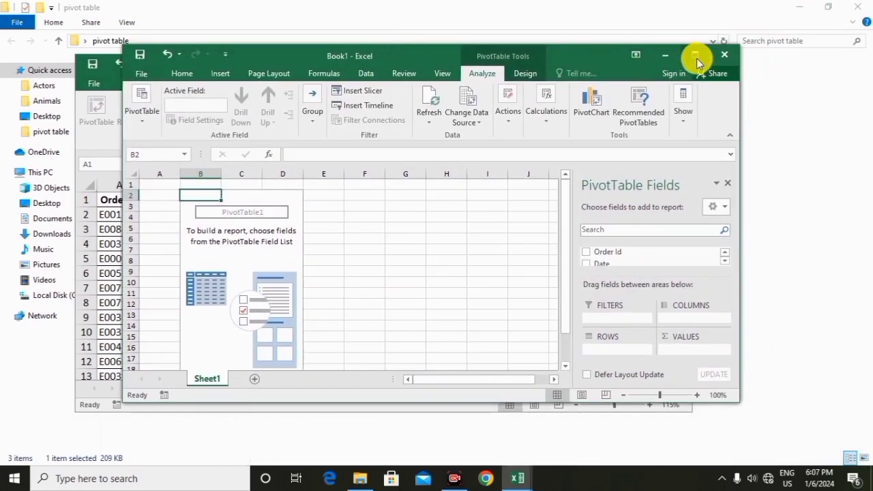
left_click(695, 57)
left_click_drag(758, 232, 822, 332)
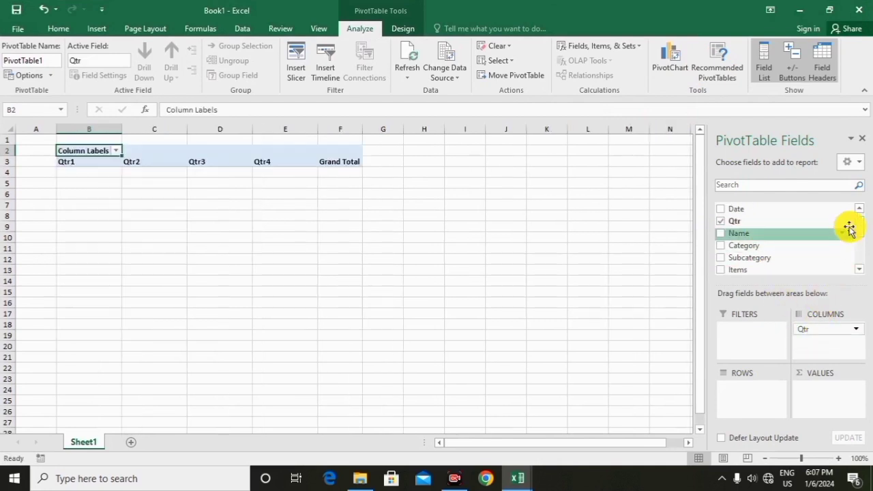
left_click_drag(857, 229, 859, 260)
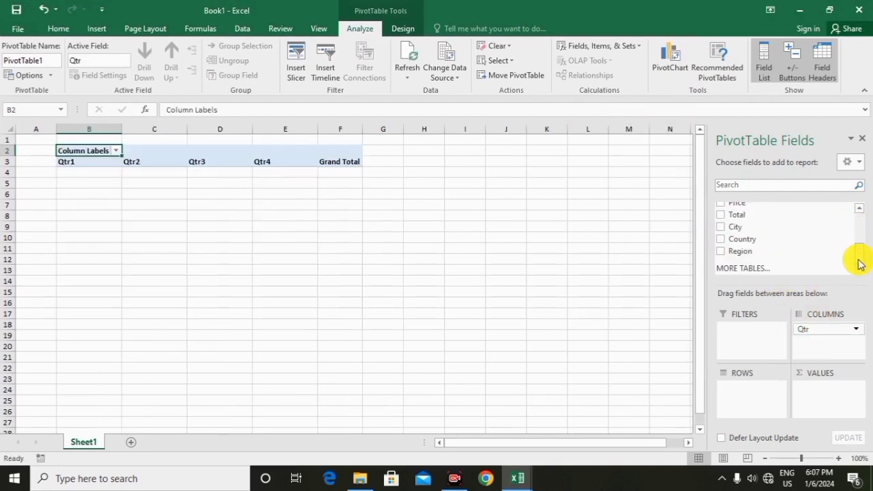
left_click_drag(750, 253, 750, 392)
left_click_drag(748, 219, 811, 398)
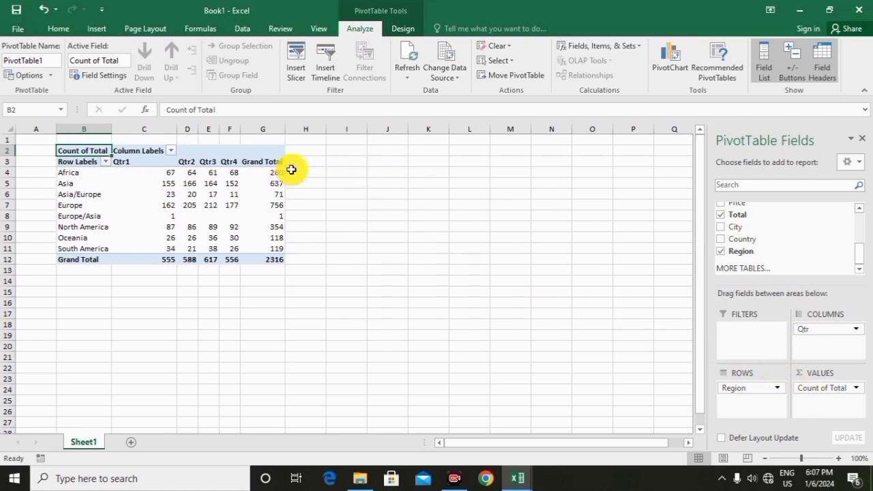
- Disable saving the source data with the file in the PivotTable's data options
left_click(28, 82)
left_click(484, 116)
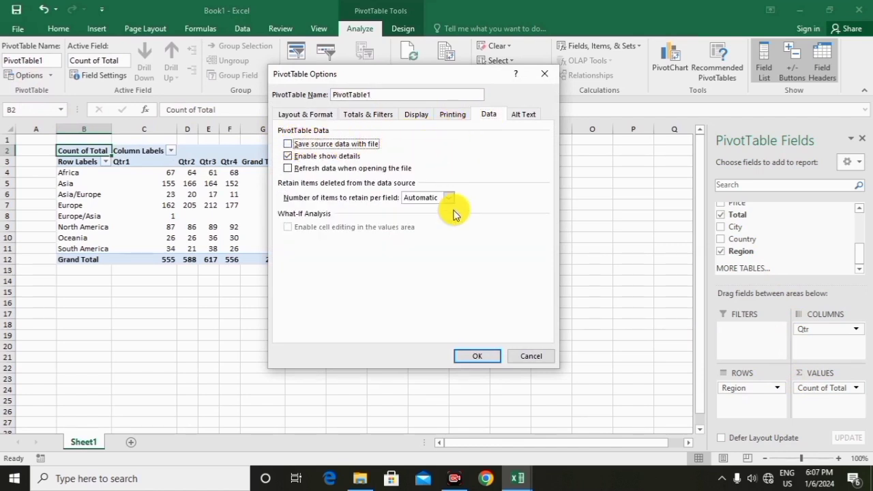
left_click(481, 352)
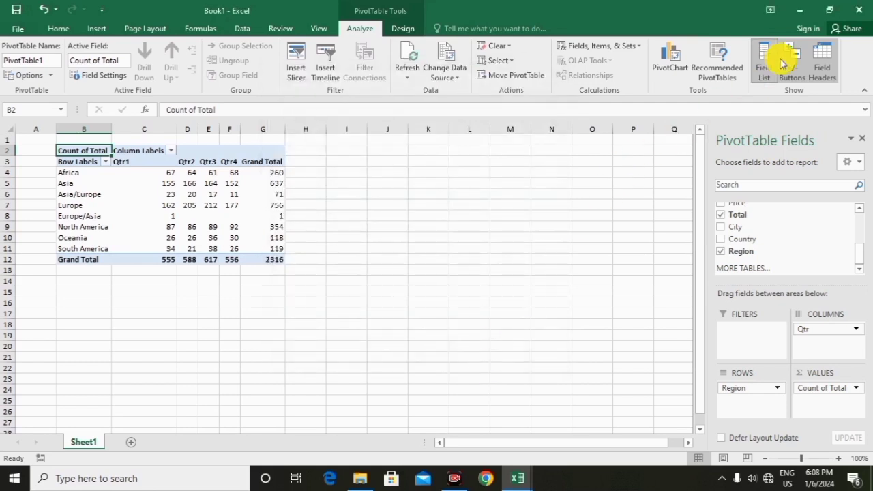
- Close Book1 and save it as the Excel workbook rrrrr in the pivot table folder on the Desktop
left_click(852, 12)
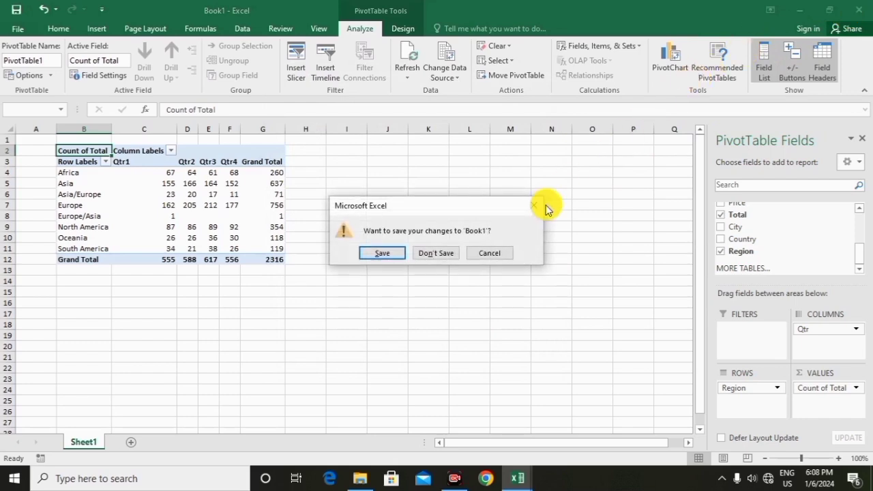
left_click(384, 253)
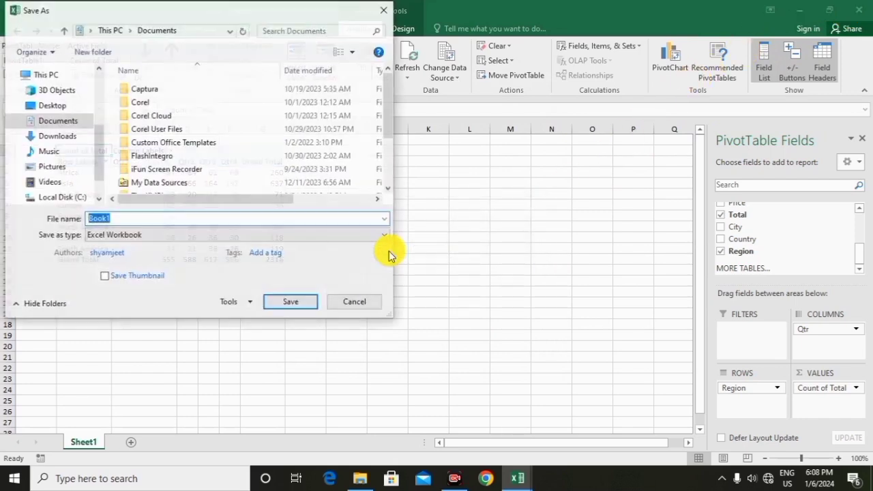
type("rrrrr")
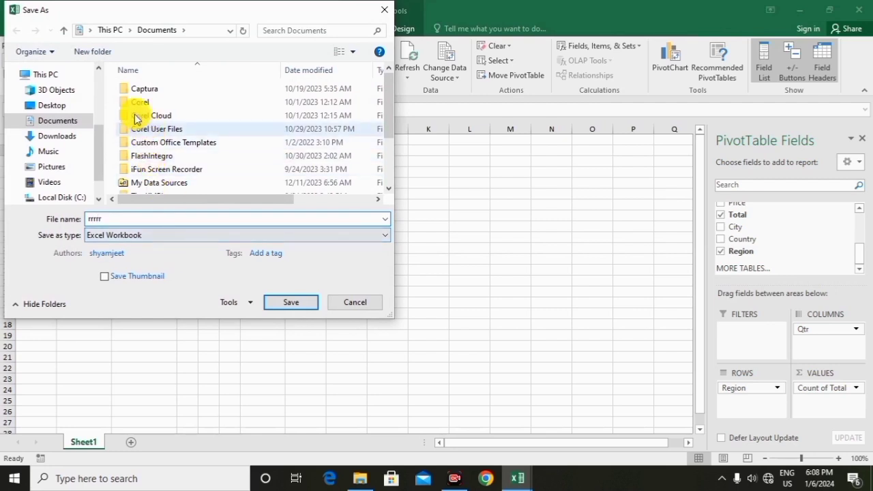
left_click(69, 108)
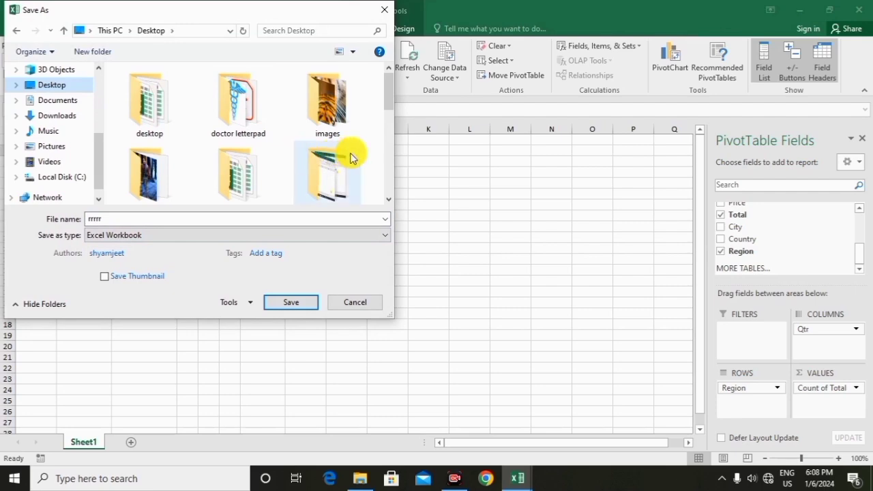
scroll(389, 195, "down", 2)
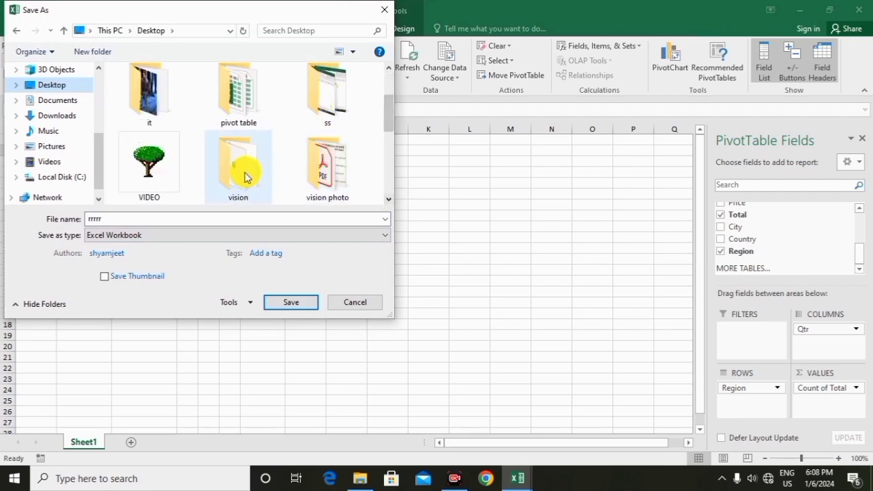
double_click(242, 121)
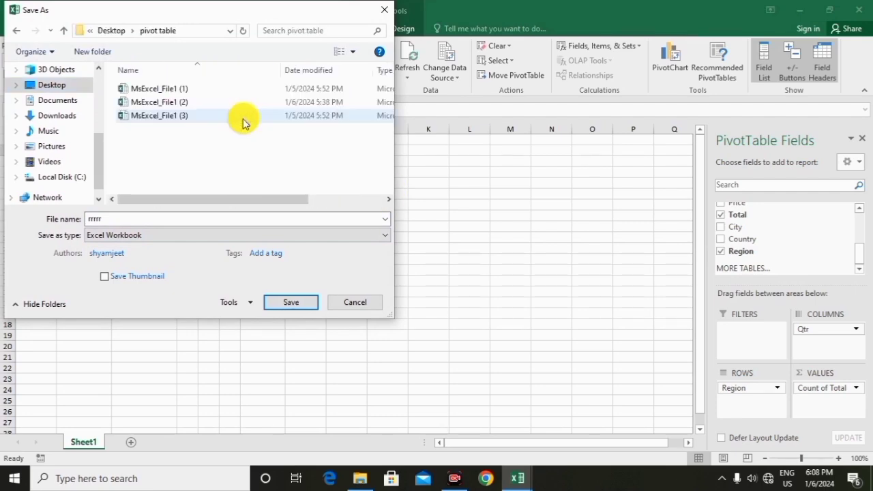
left_click(282, 300)
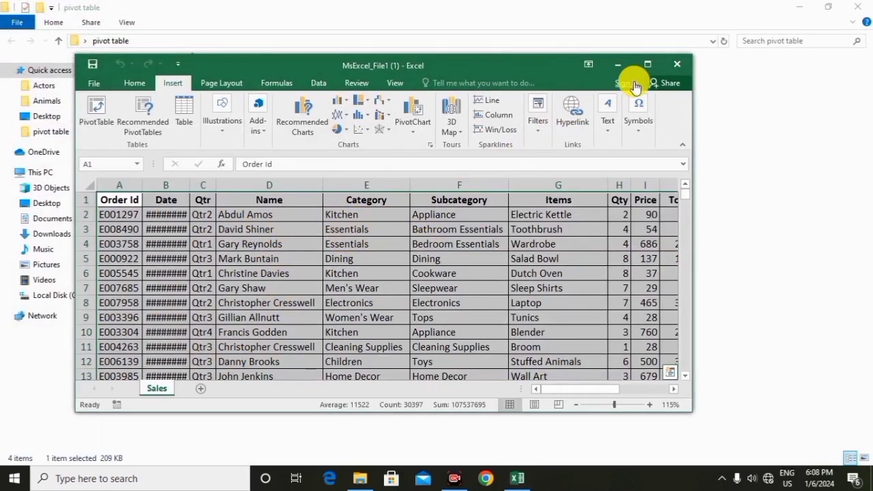
- Close the MsExcel_File1 (1) source workbook and delete its file from the pivot table folder
left_click(677, 63)
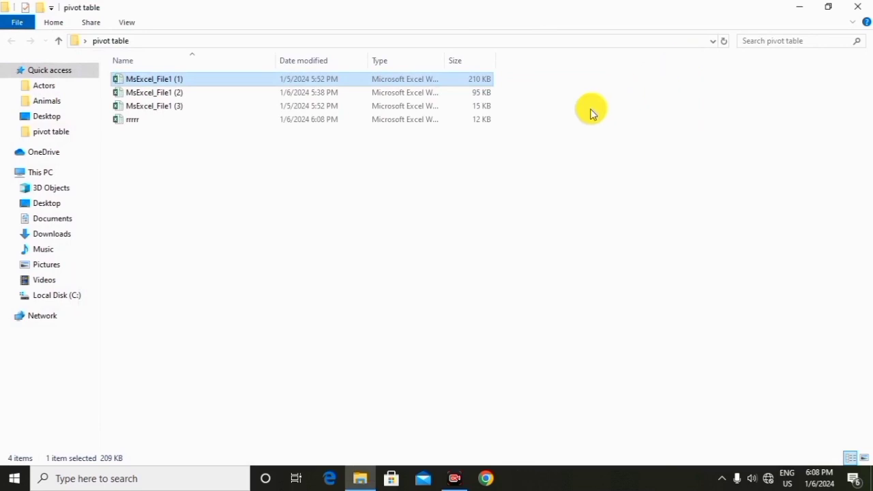
right_click(222, 82)
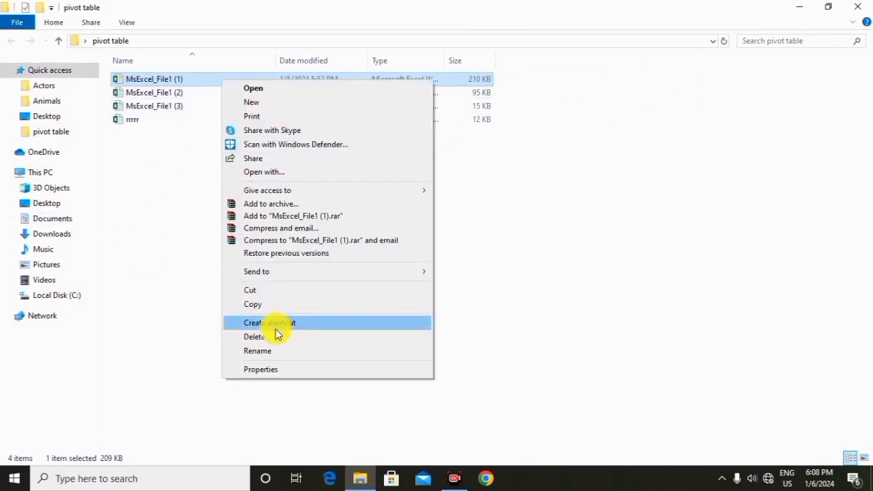
left_click(277, 339)
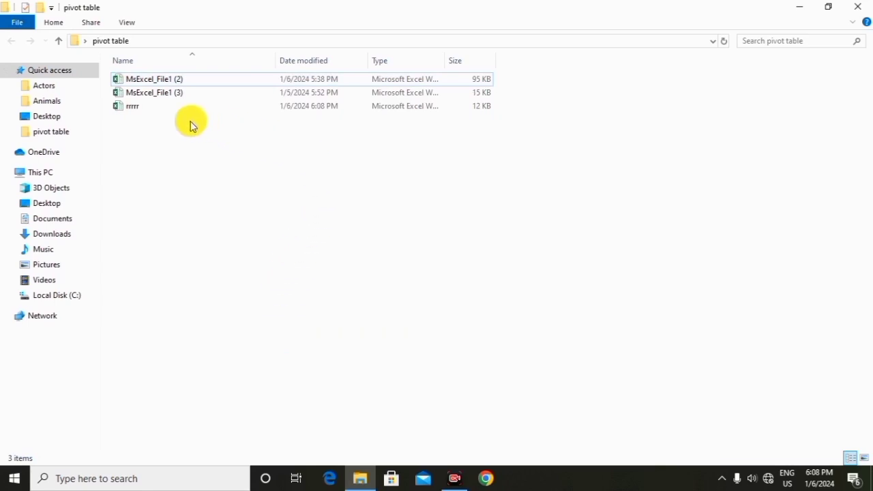
- Open the rrrrr workbook, maximize it and enable its external data connections
double_click(167, 107)
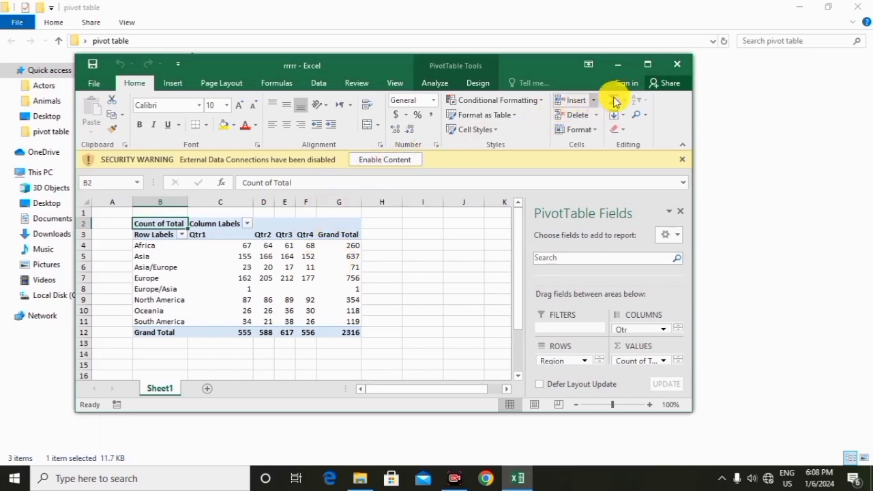
left_click(648, 65)
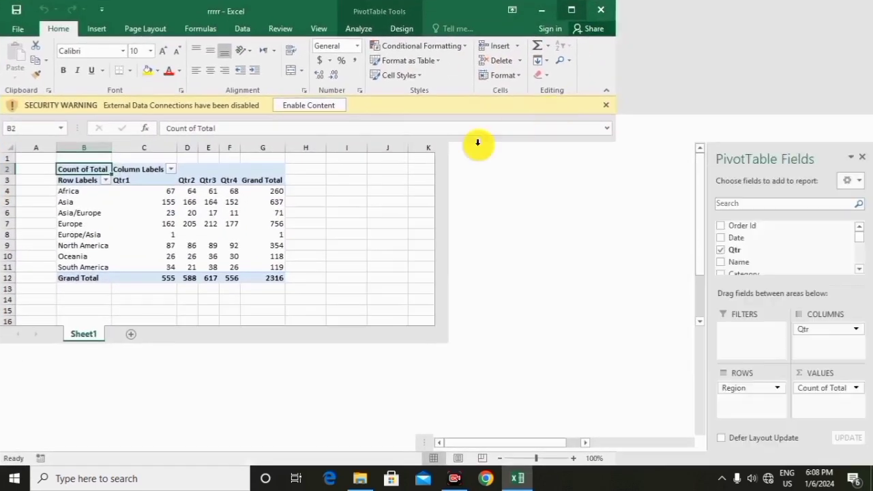
left_click(312, 109)
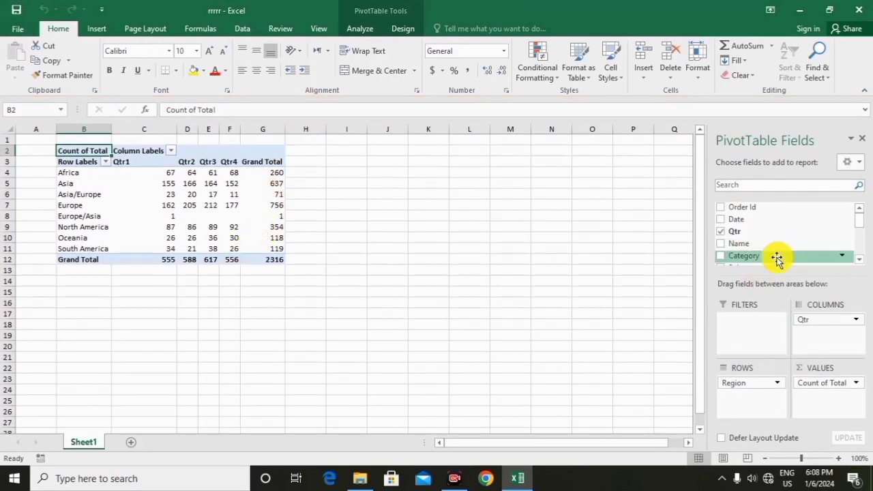
- Try to remove Region from the PivotTable's rows and to add the Name and Date fields
left_click_drag(771, 385, 602, 335)
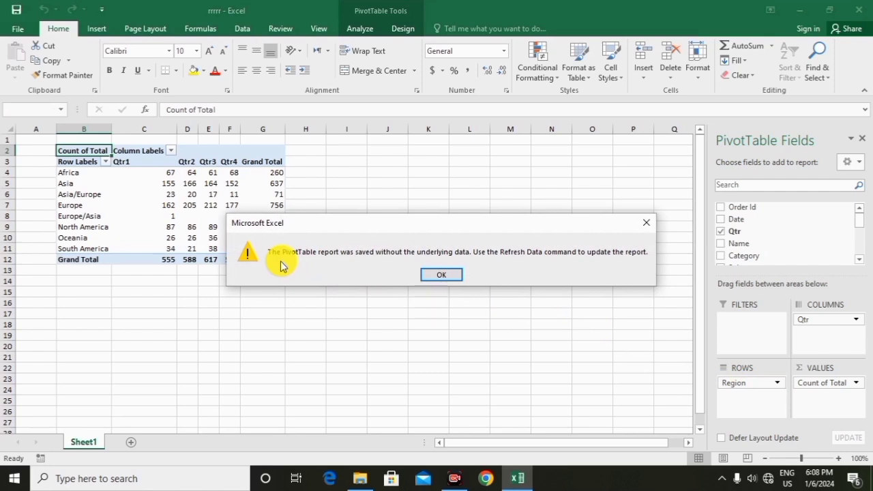
left_click(430, 274)
left_click(722, 243)
left_click(444, 280)
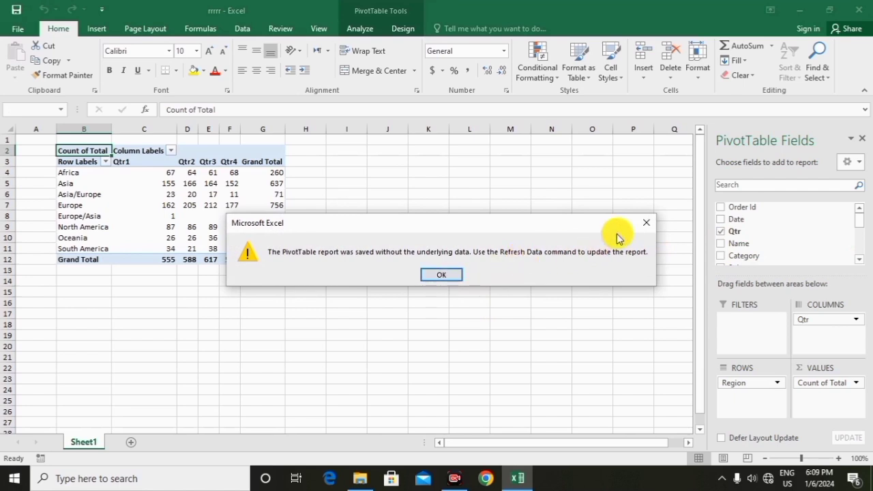
left_click(646, 223)
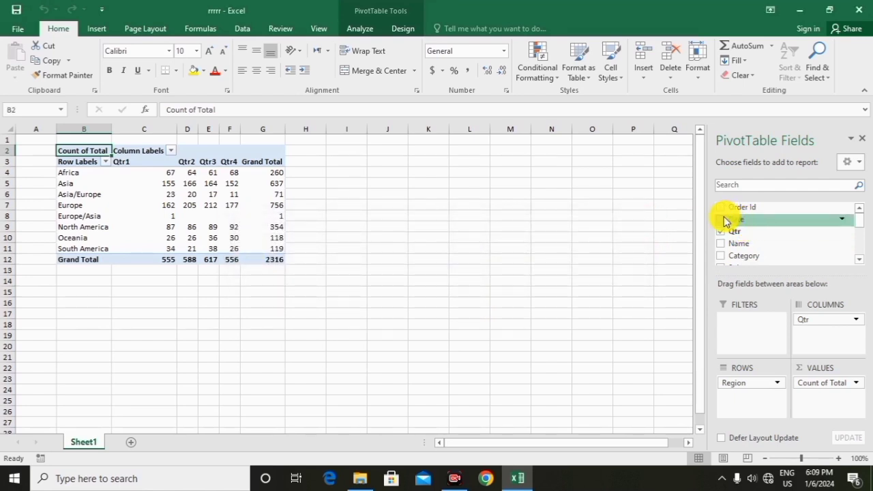
left_click(724, 221)
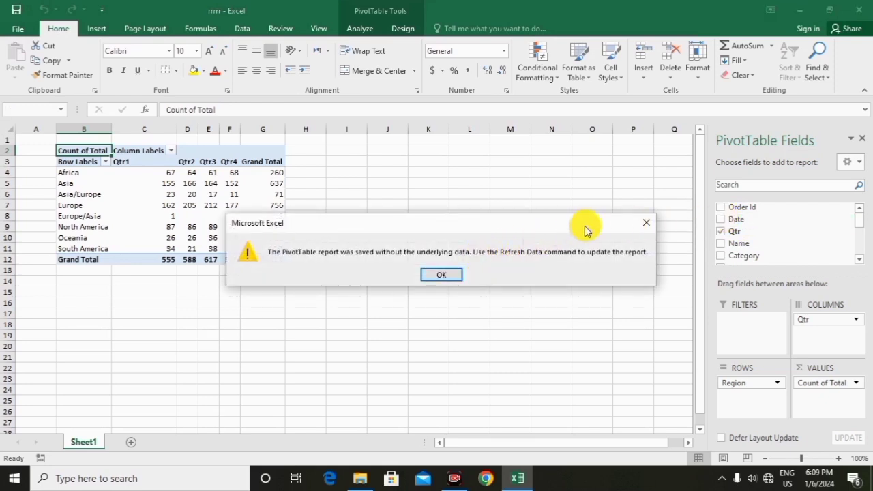
left_click(642, 222)
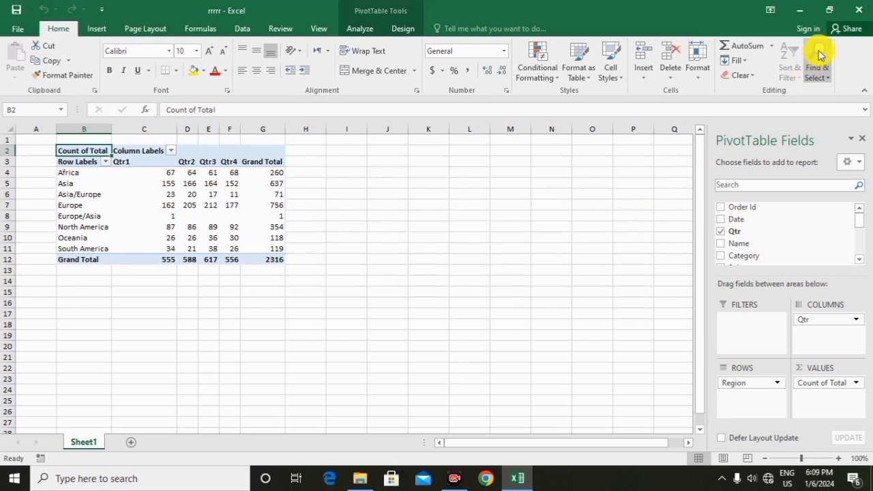
- Close rrrrr without saving changes and delete its file from the pivot table folder
left_click(855, 10)
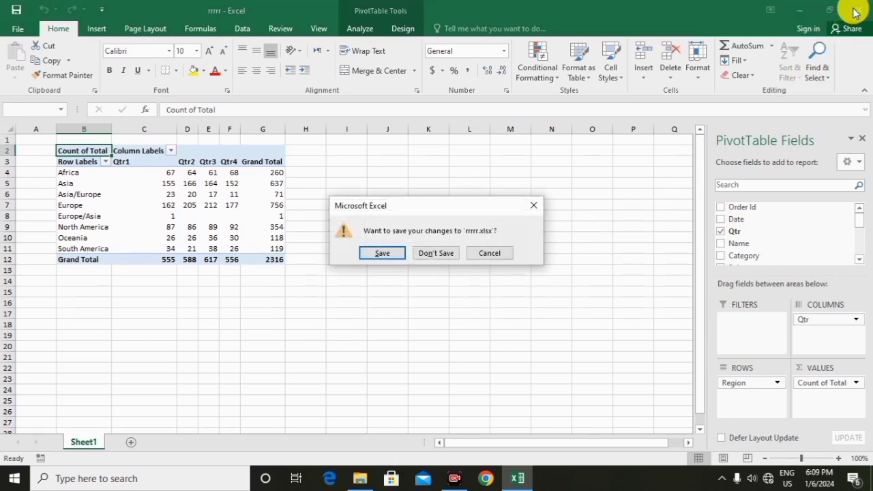
left_click(431, 252)
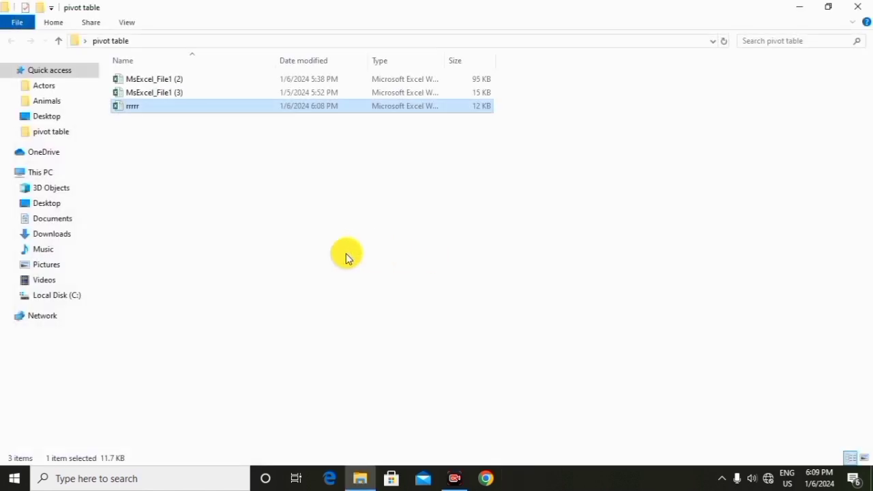
right_click(186, 109)
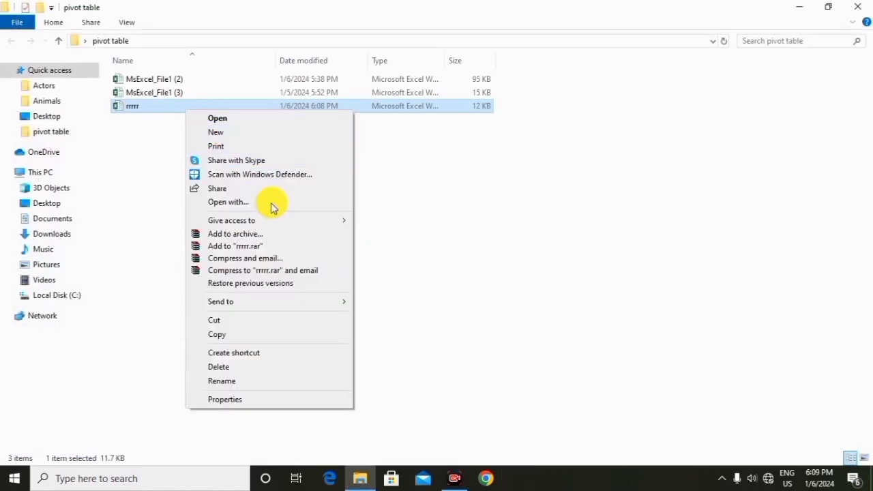
left_click(226, 367)
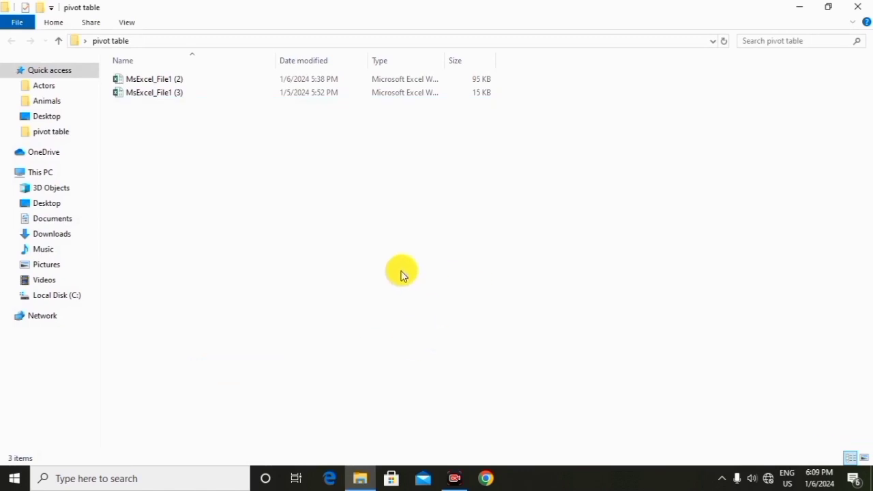
- Restore the deleted workbooks in the pivot table folder, and delete rrrrr and the workbook listed just below it
key("ctrl+z")
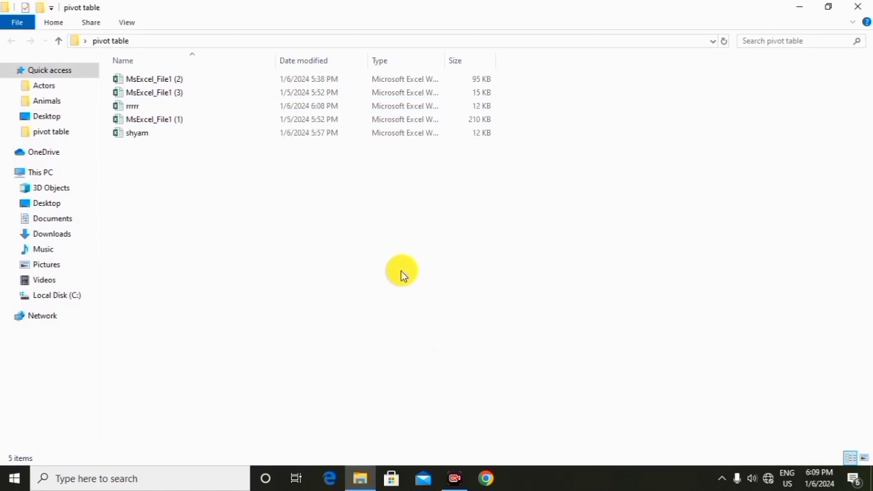
key("ctrl+z")
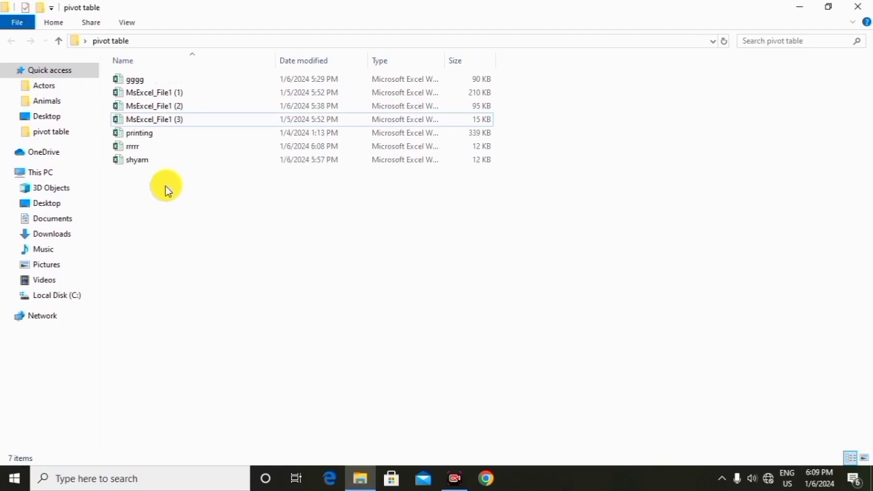
left_click_drag(104, 143, 170, 173)
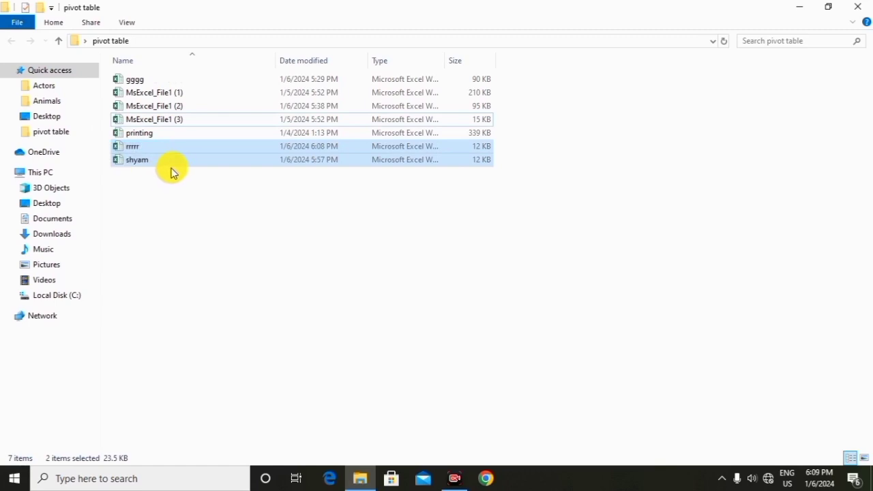
right_click(181, 164)
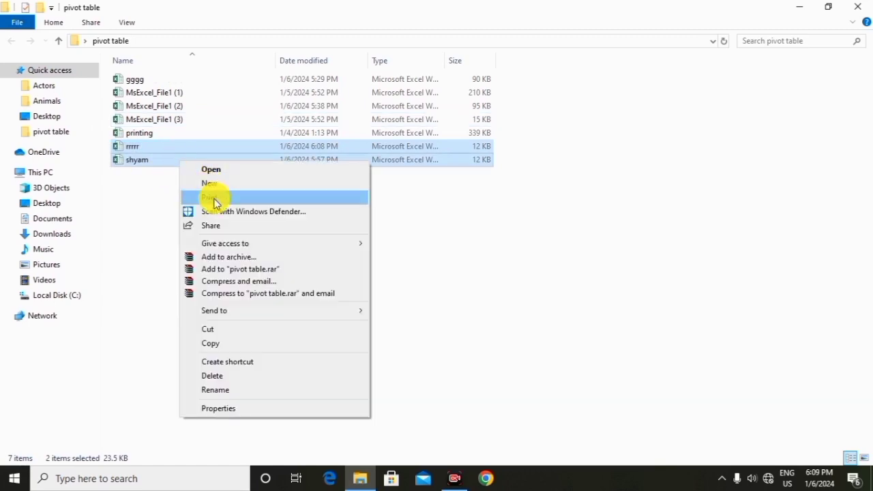
left_click(222, 376)
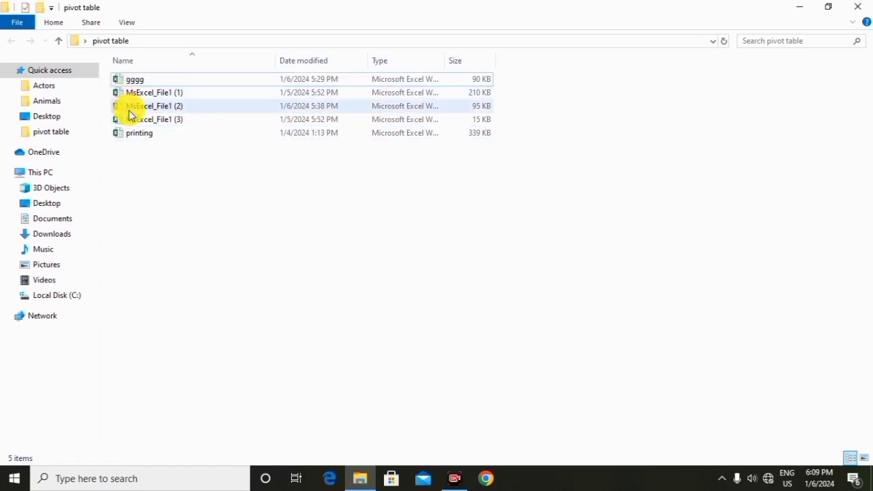
- Open the printing workbook on its Sales sheet and place a new blank workbook in a smaller window over it
double_click(138, 133)
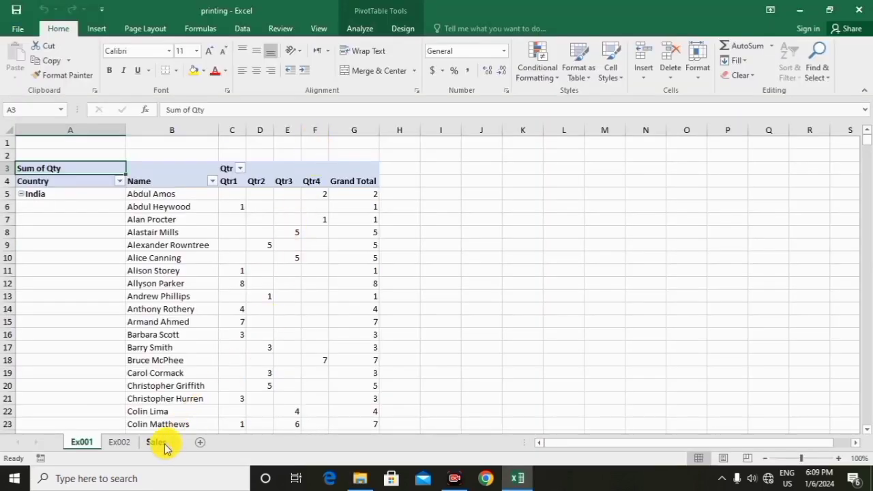
left_click(158, 442)
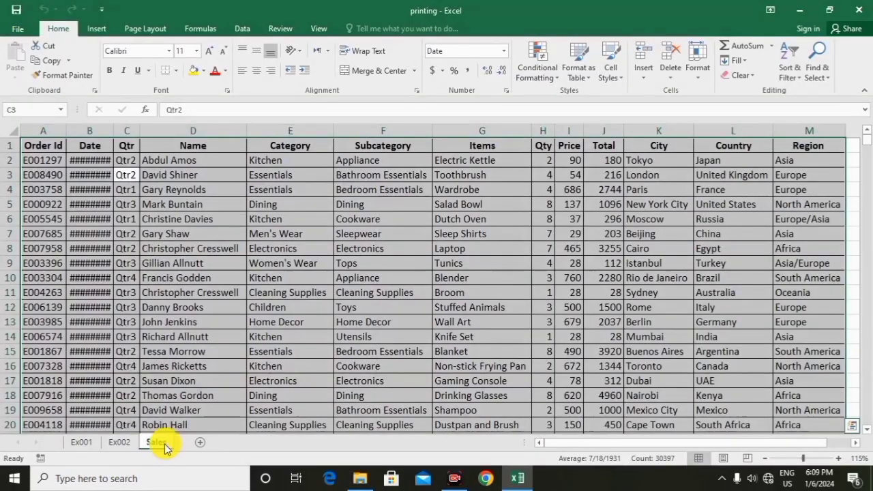
left_click(20, 30)
left_click(33, 92)
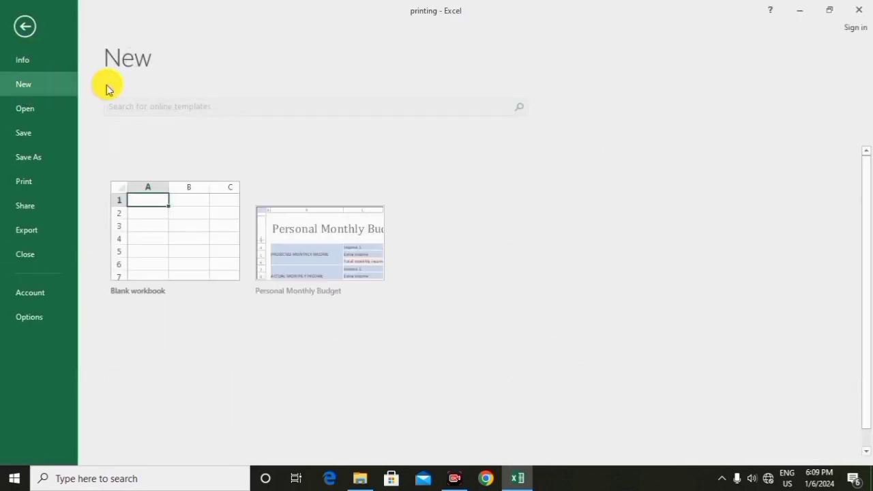
left_click(185, 228)
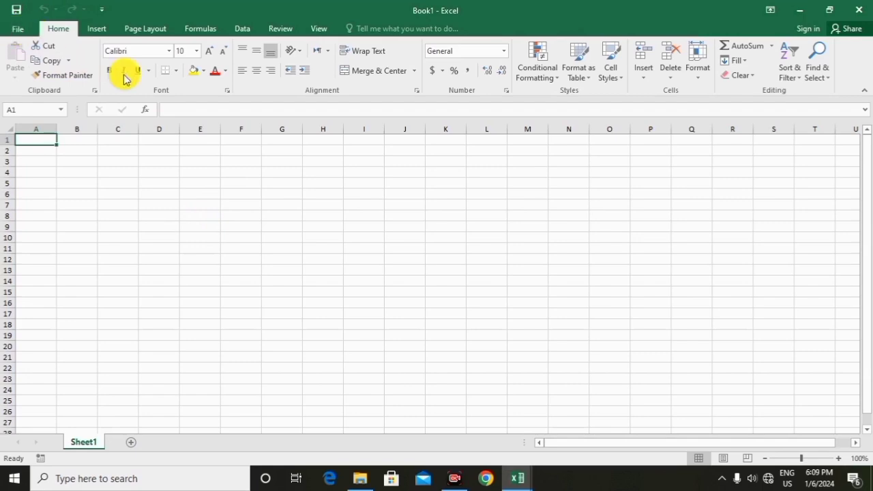
left_click(829, 11)
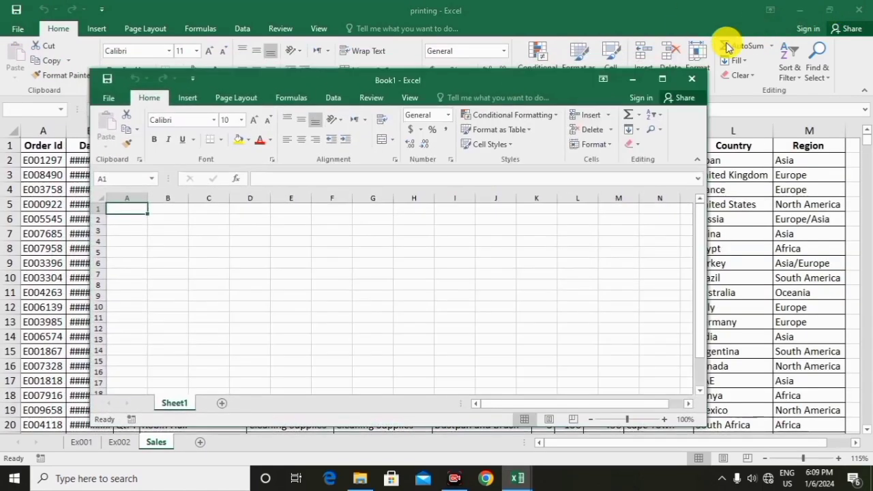
left_click_drag(328, 84, 545, 20)
- Create a PivotTable from the whole Sales data in the printing workbook, placed in cell D3 of Sheet1 in Book1
left_click(142, 220)
key("ctrl+a")
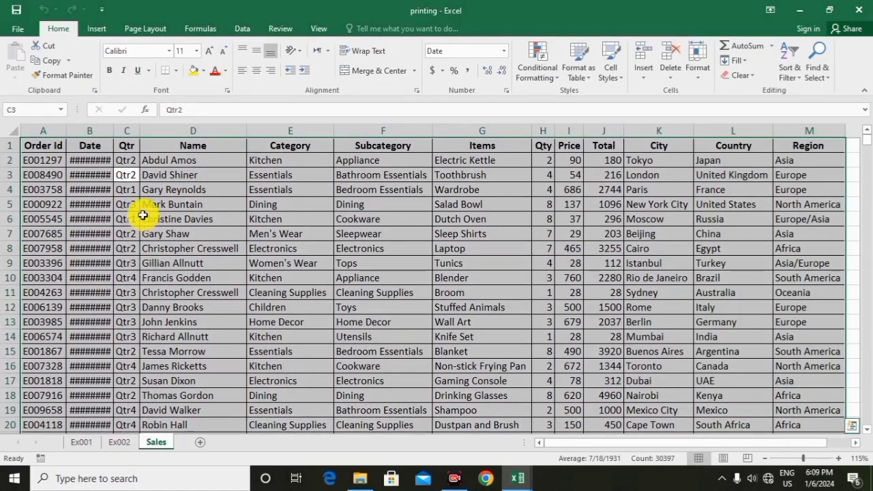
left_click(98, 30)
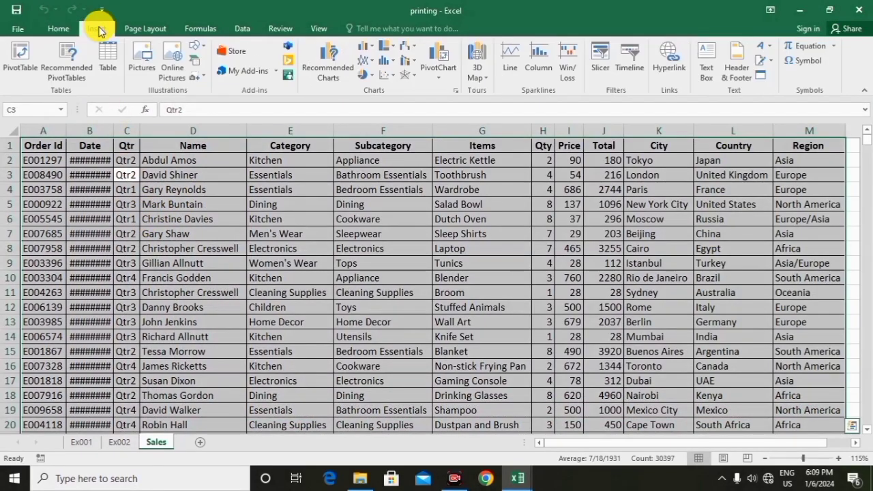
left_click(8, 68)
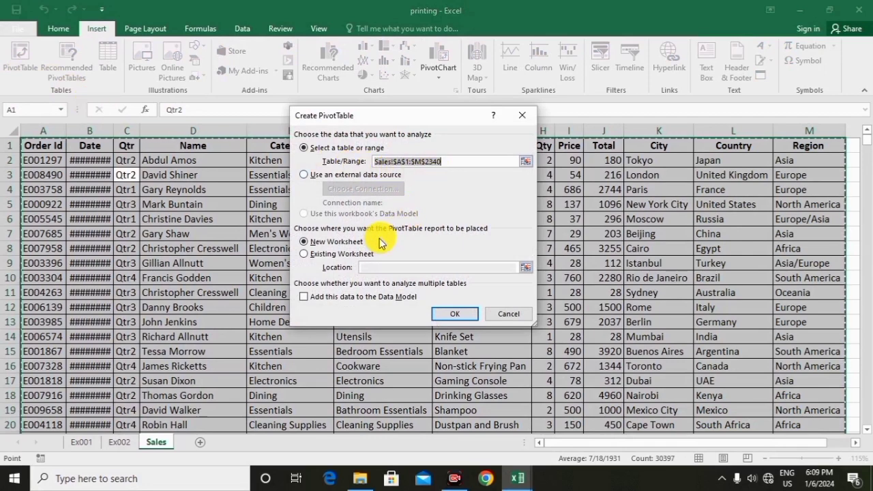
left_click(317, 255)
left_click(515, 267)
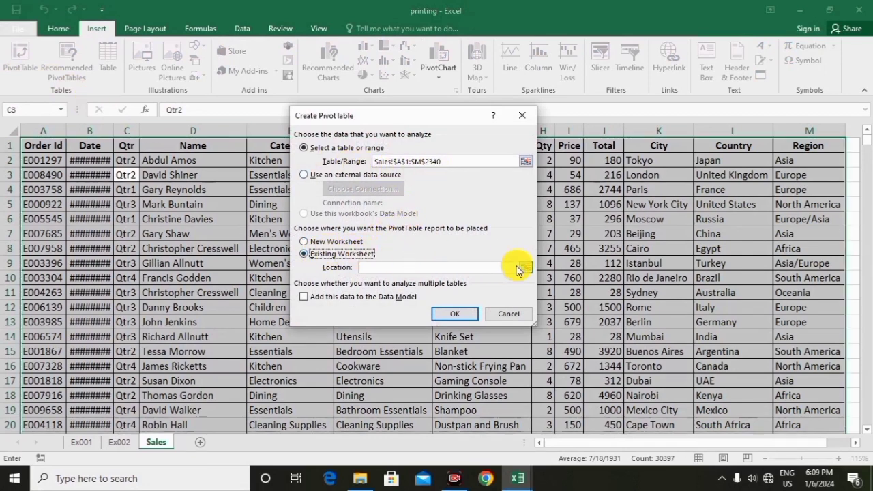
left_click(526, 268)
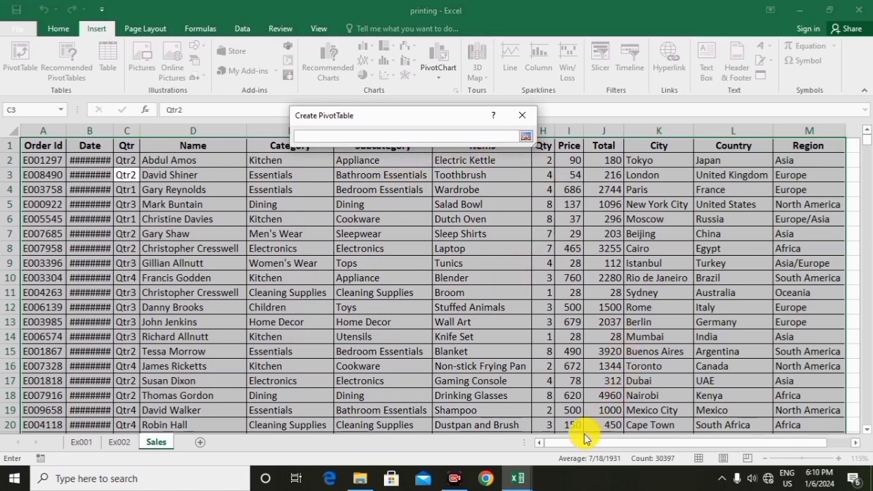
left_click(520, 479)
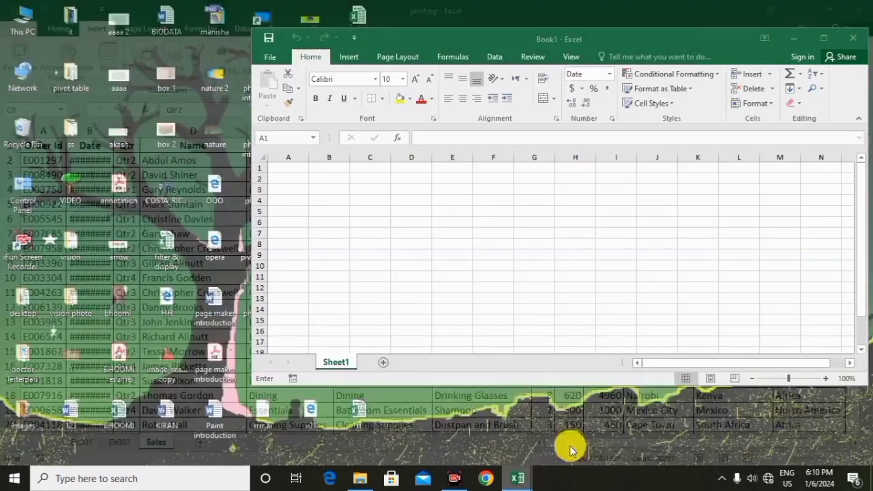
left_click(569, 445)
left_click(400, 190)
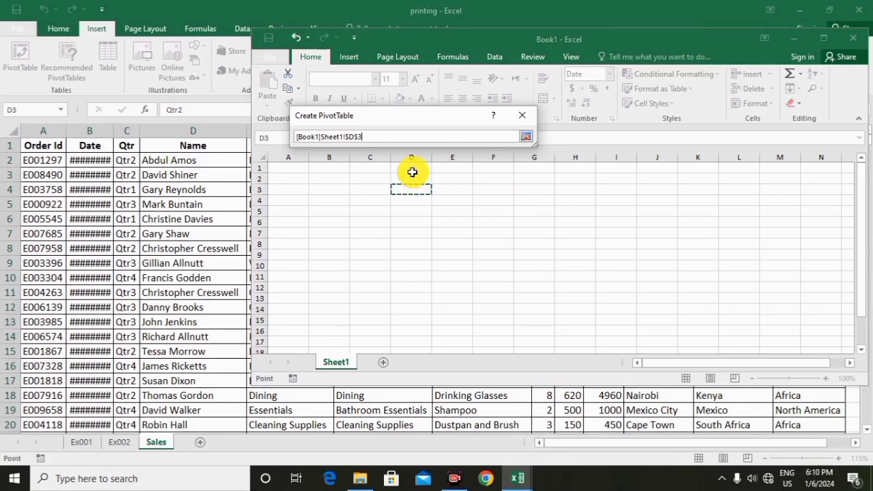
left_click(525, 139)
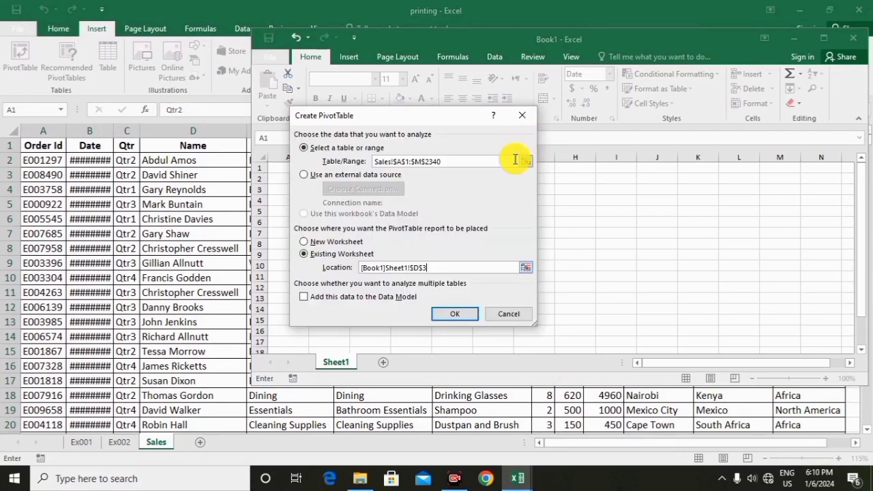
left_click(454, 314)
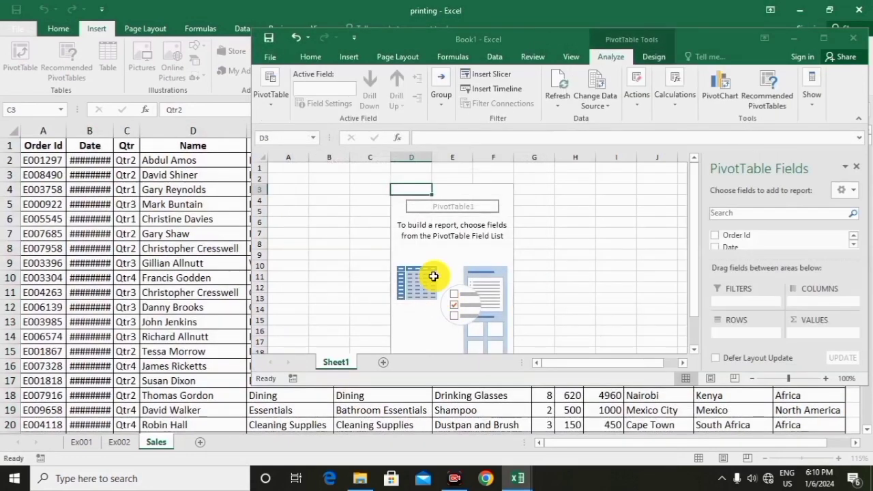
- Maximize the Book1 window and put the Qtr field in the PivotTable's columns
left_click_drag(547, 41, 424, 45)
left_click(701, 43)
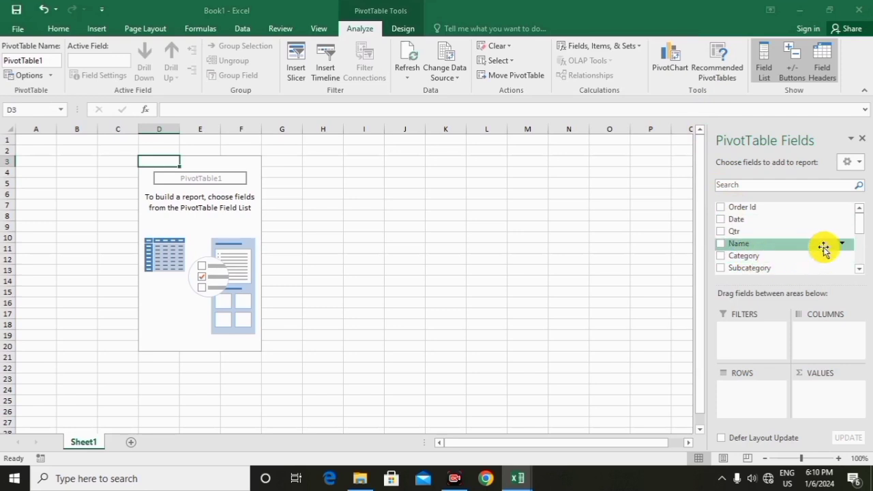
left_click_drag(727, 233, 826, 334)
- Add Total to the PivotTable's values and Region to its rows
left_click(859, 269)
left_click(858, 272)
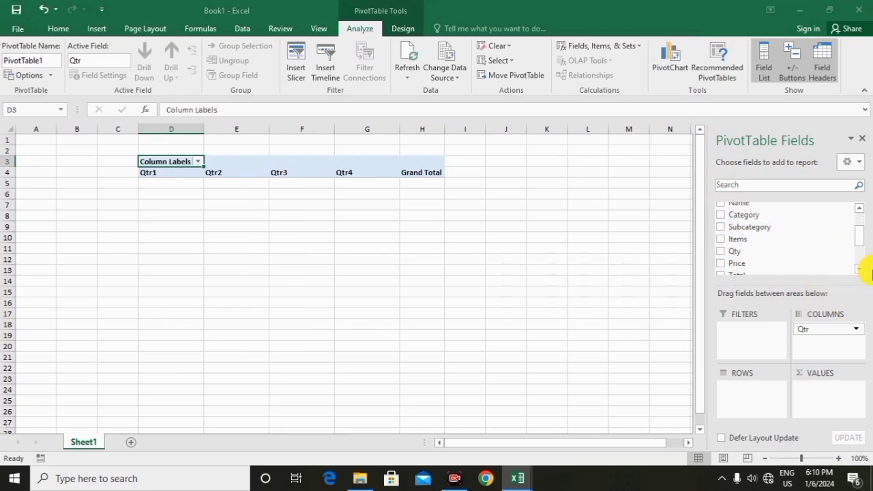
left_click(858, 271)
left_click(857, 272)
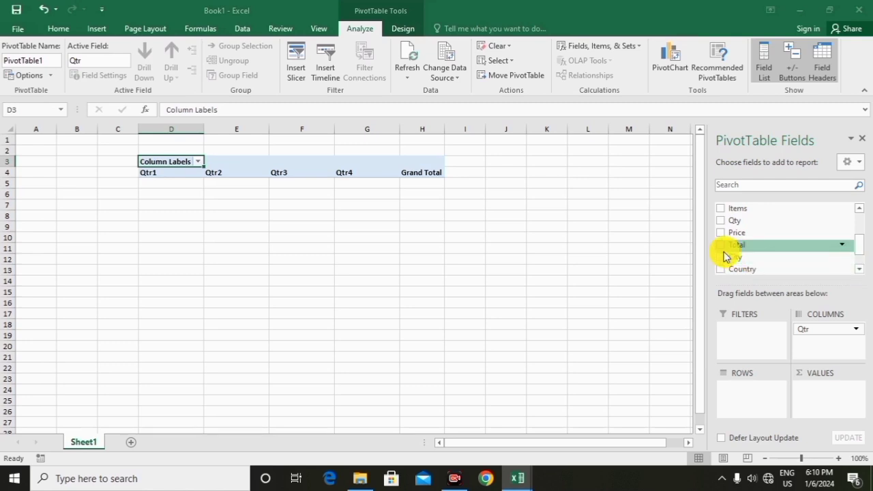
left_click_drag(732, 244, 819, 389)
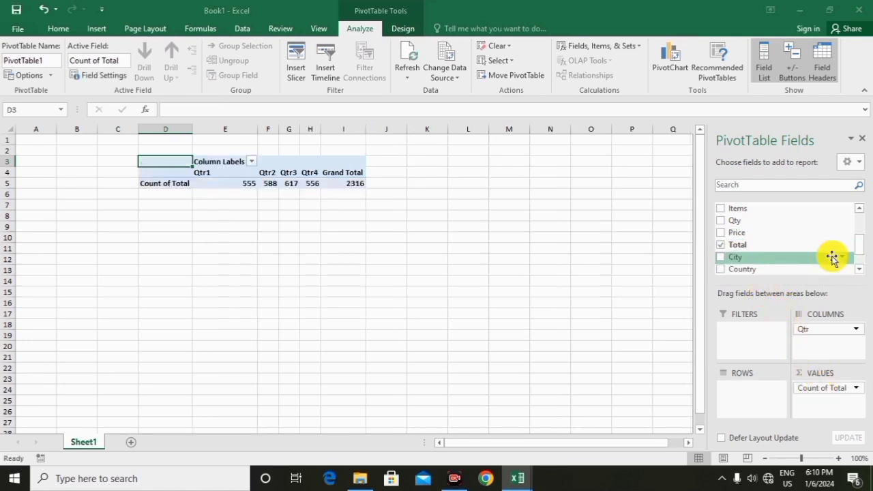
scroll(862, 271, "down", 1)
left_click_drag(779, 259, 754, 400)
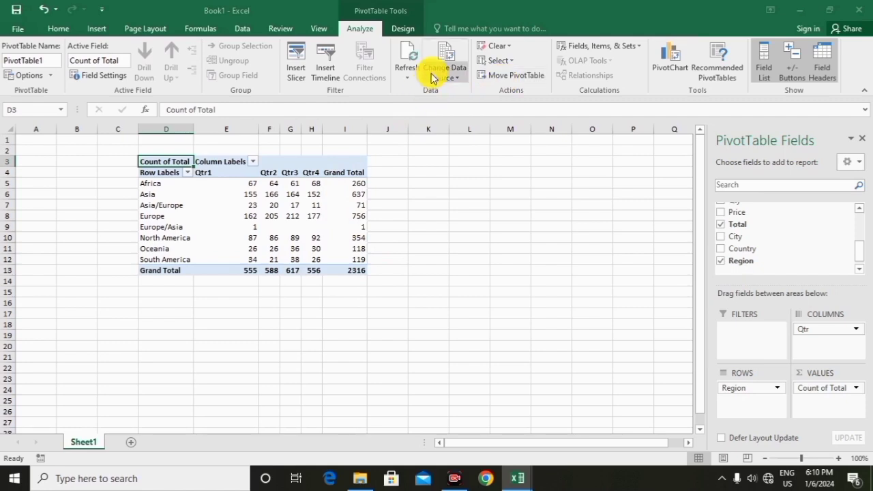
- Check the Save source data with file setting in the PivotTable's data options and accept the dialog
left_click(23, 75)
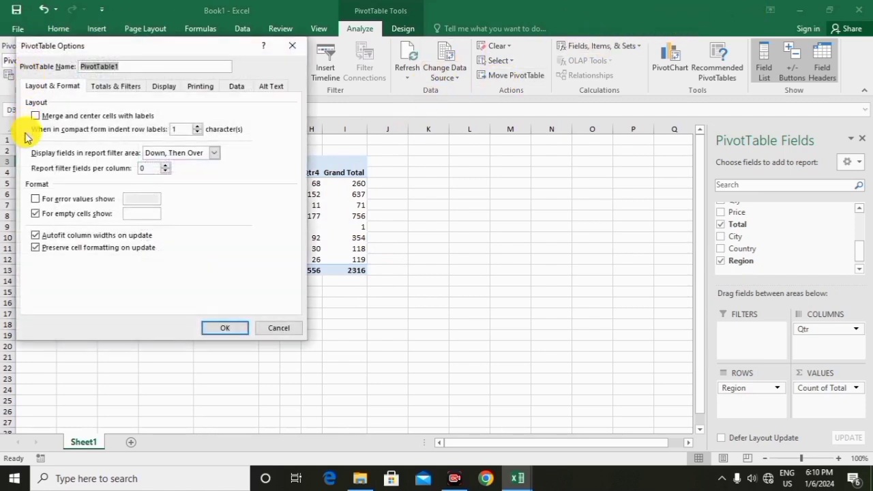
left_click(237, 86)
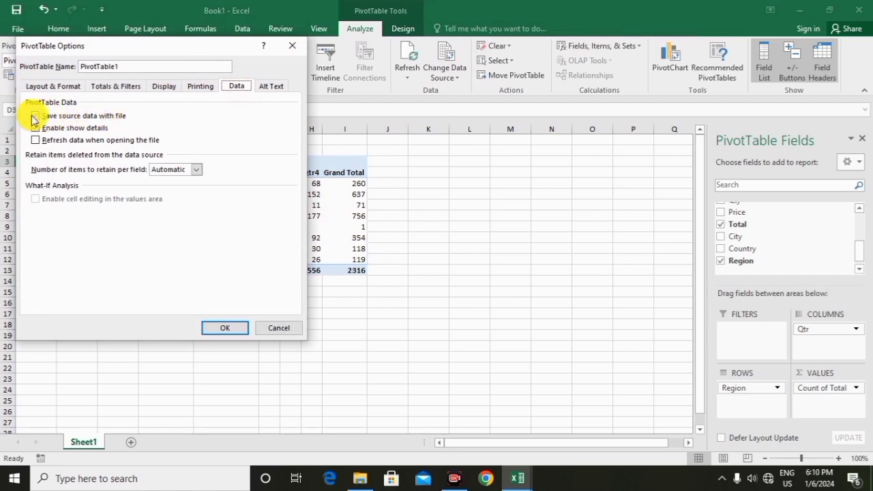
left_click(222, 329)
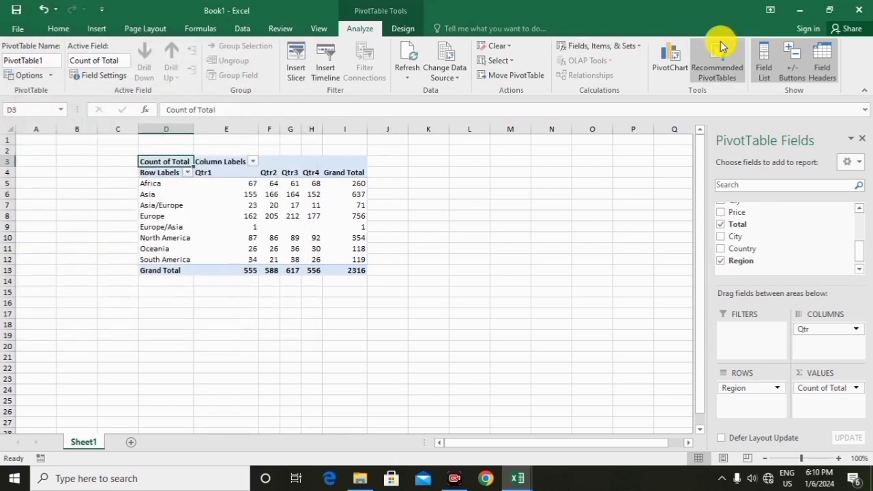
- Close Book1, saving it as qqqqq in the pivot table folder on the Desktop
left_click(855, 10)
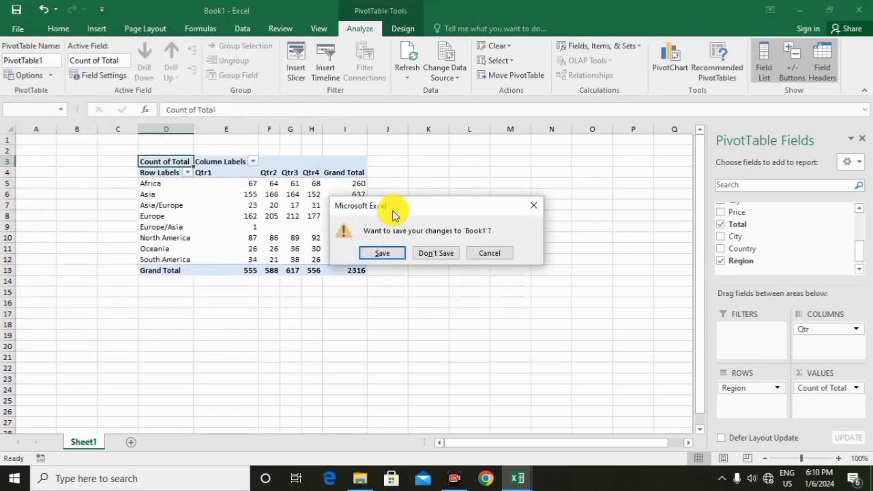
left_click(375, 252)
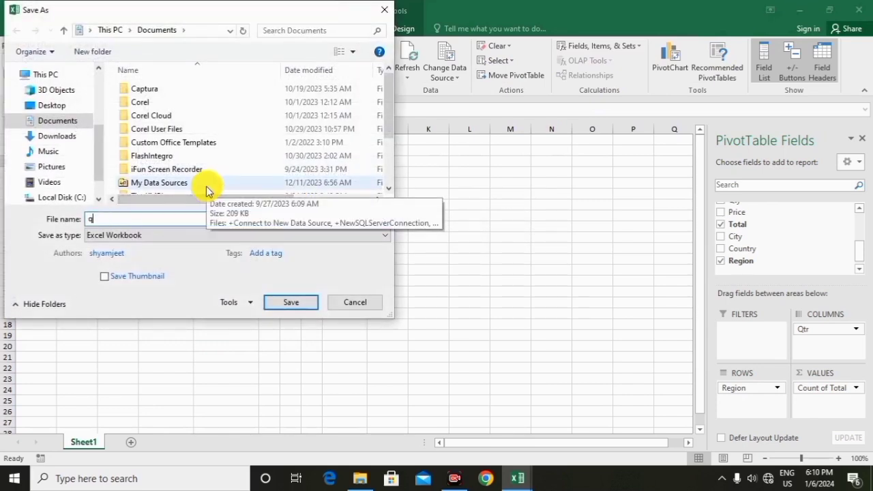
type("qqqq")
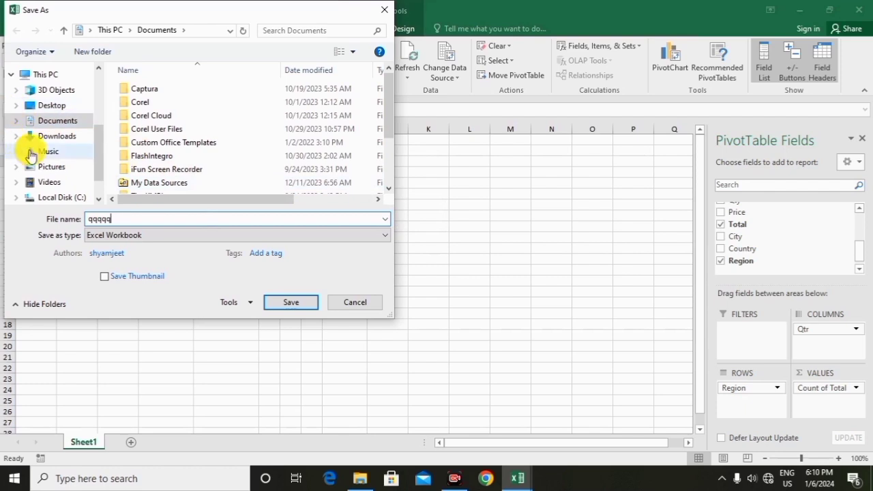
left_click(47, 107)
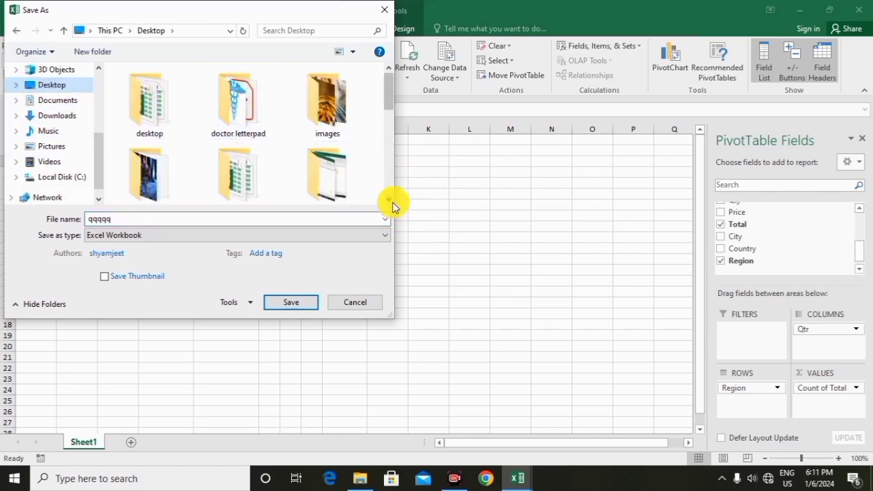
scroll(389, 200, "down", 3)
double_click(246, 103)
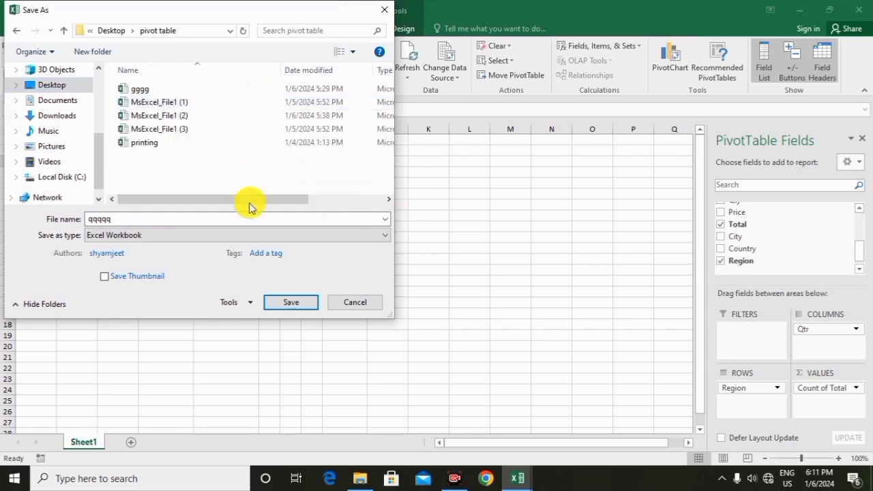
left_click(286, 304)
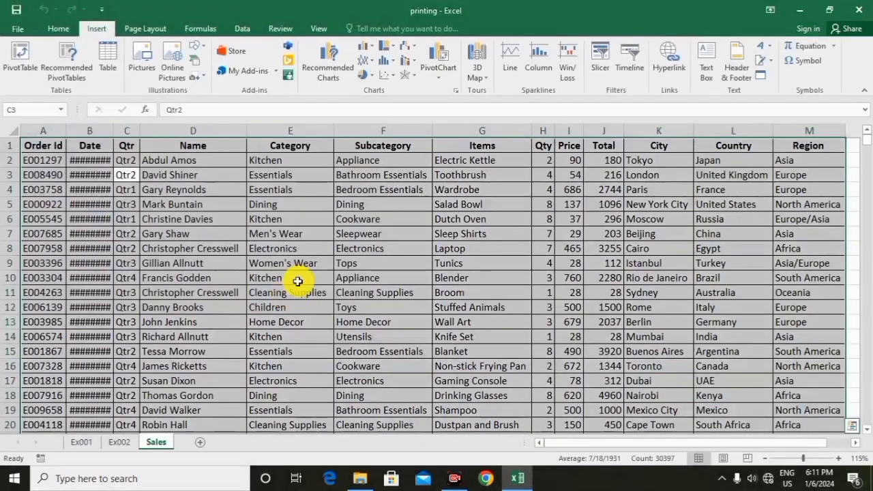
- Close the printing workbook and delete its file from the pivot table folder
left_click(858, 10)
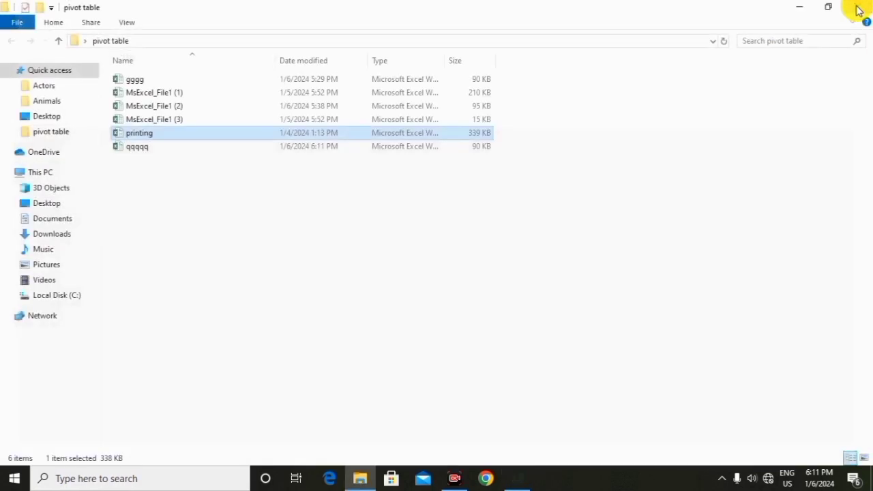
right_click(186, 132)
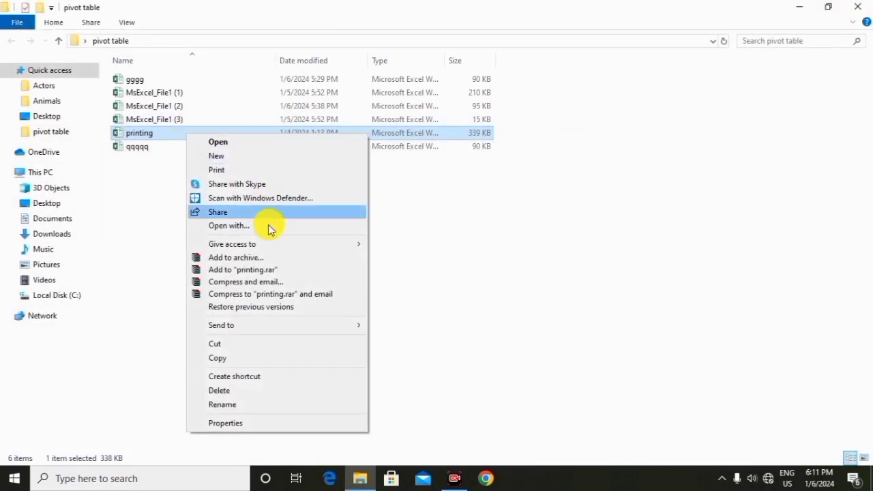
left_click(229, 389)
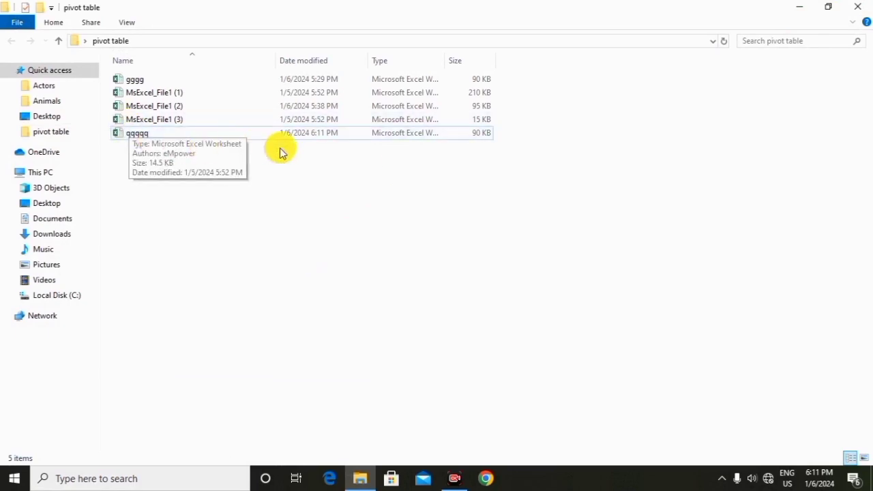
- Open qqqqq with its content enabled and add the Category, Name and Date fields to the PivotTable
double_click(175, 134)
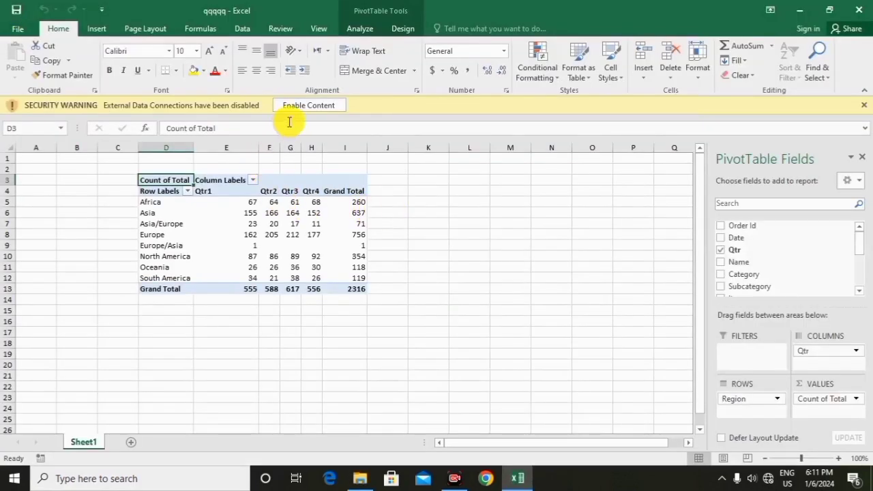
left_click(308, 105)
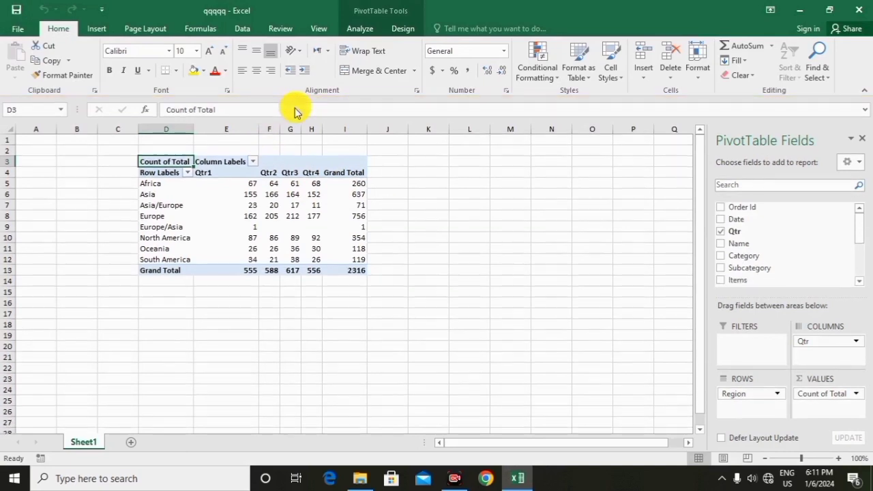
left_click(722, 255)
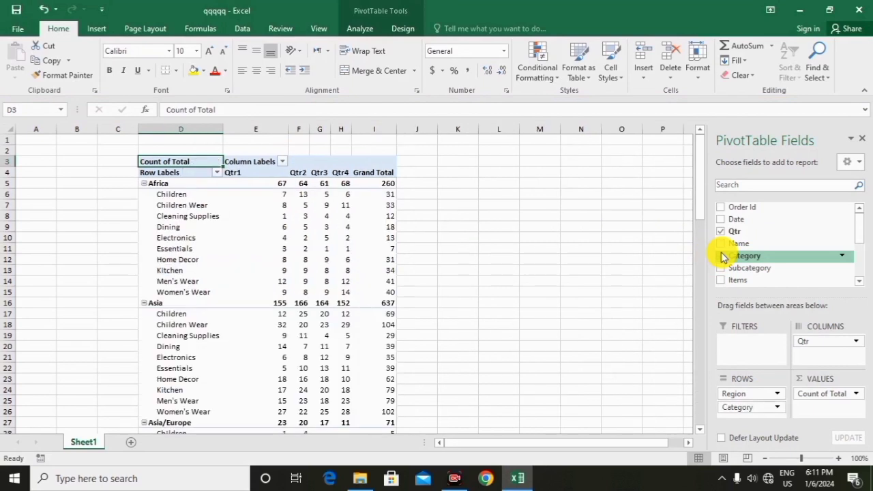
left_click(721, 243)
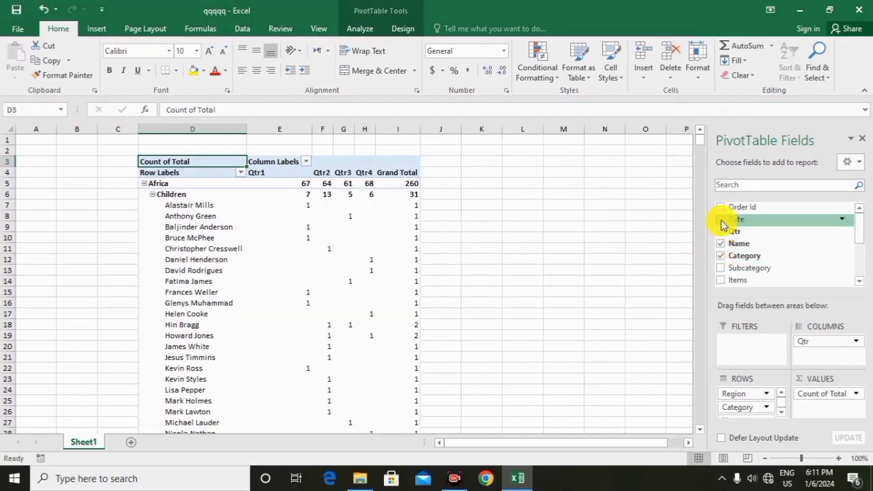
left_click(721, 219)
- Add the Subcategory, Items, Qty and Price fields to the PivotTable and select a cell inside it
scroll(860, 282, "down", 3)
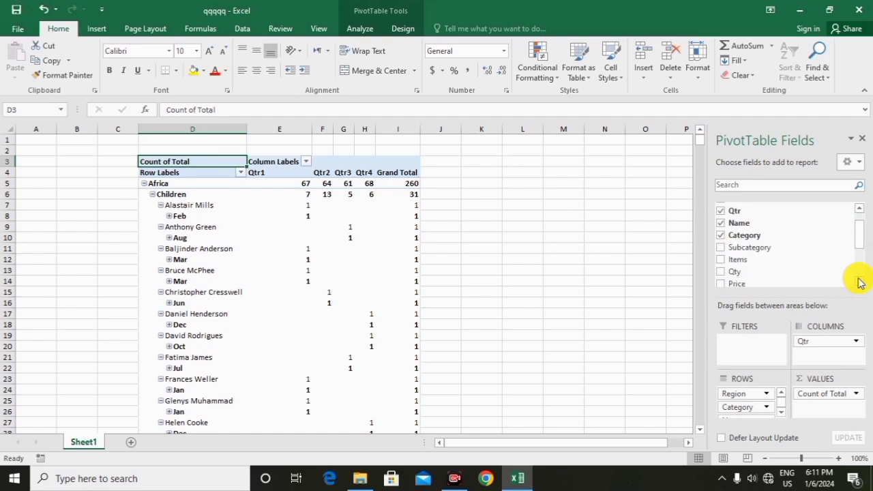
left_click(721, 262)
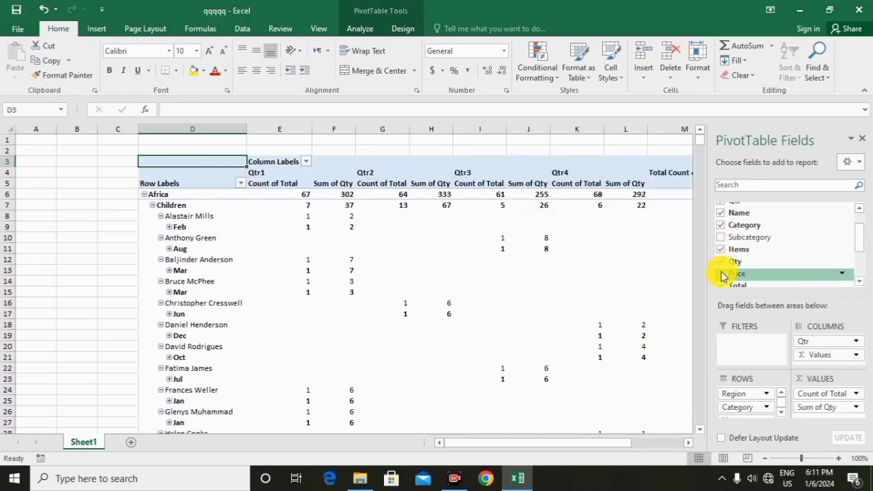
left_click(721, 272)
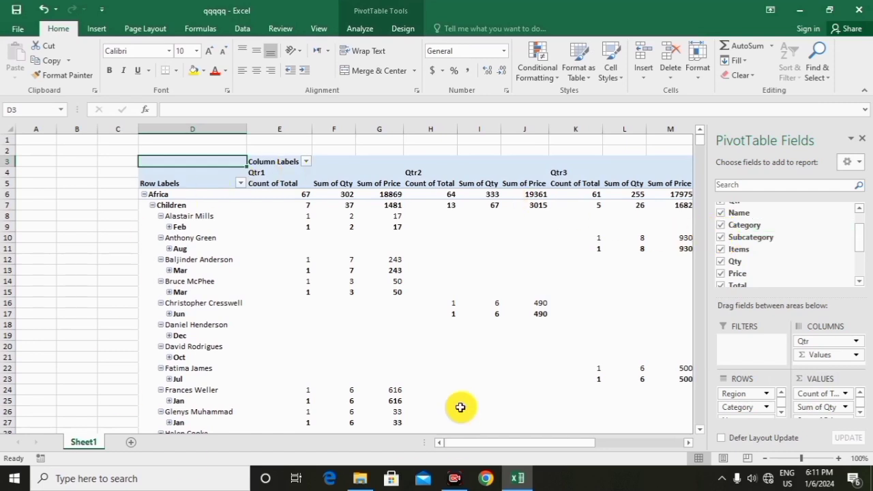
mouse_move(457, 389)
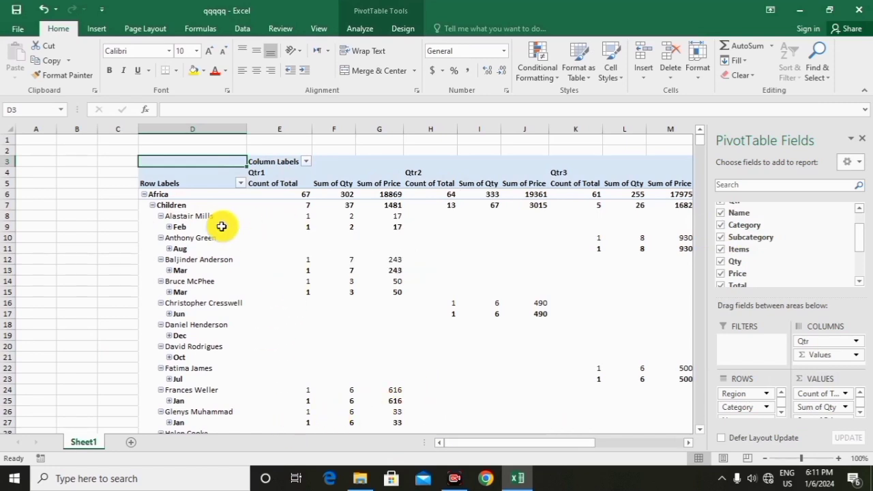
left_click(292, 290)
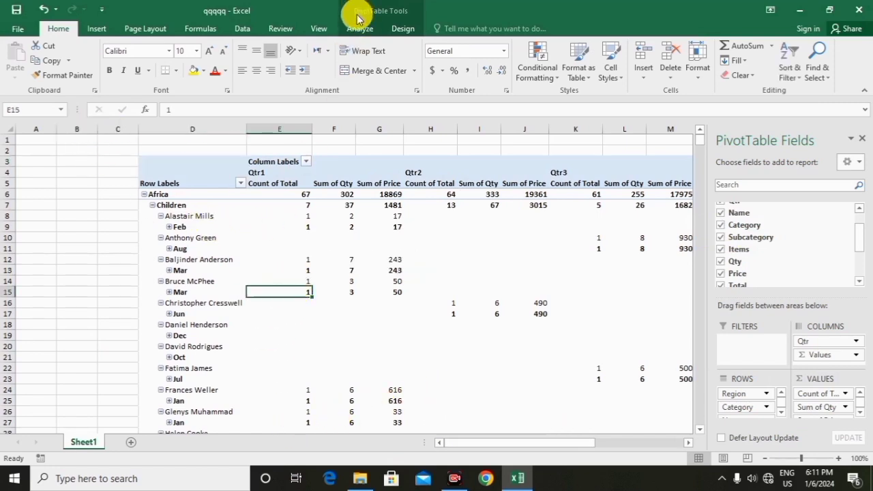
- Turn off saving source data with the file in the PivotTable's data options
left_click(359, 34)
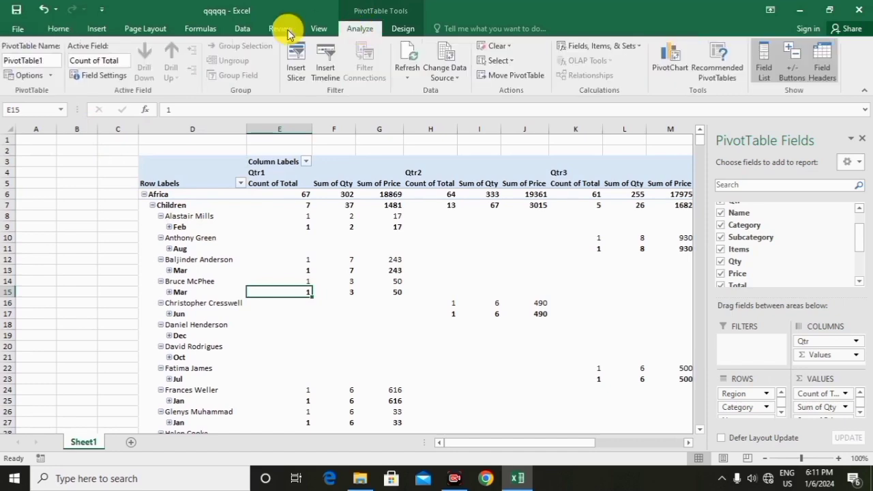
left_click(21, 74)
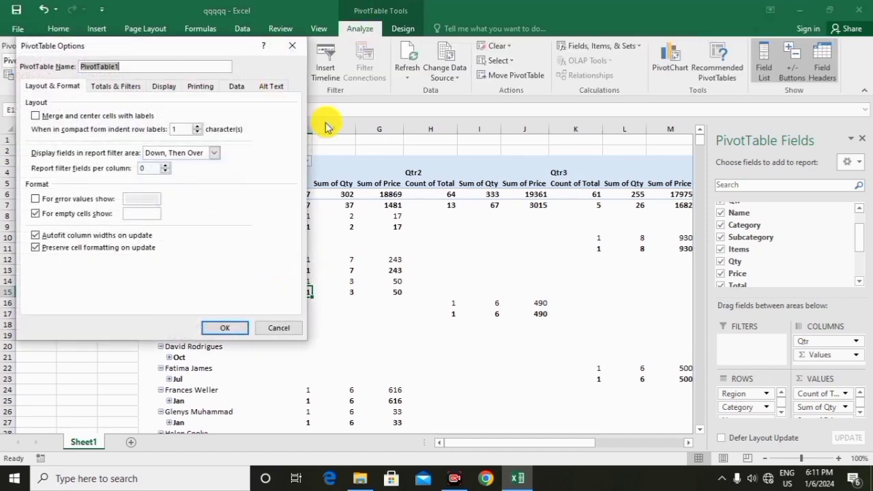
left_click(237, 88)
left_click(58, 117)
left_click(214, 330)
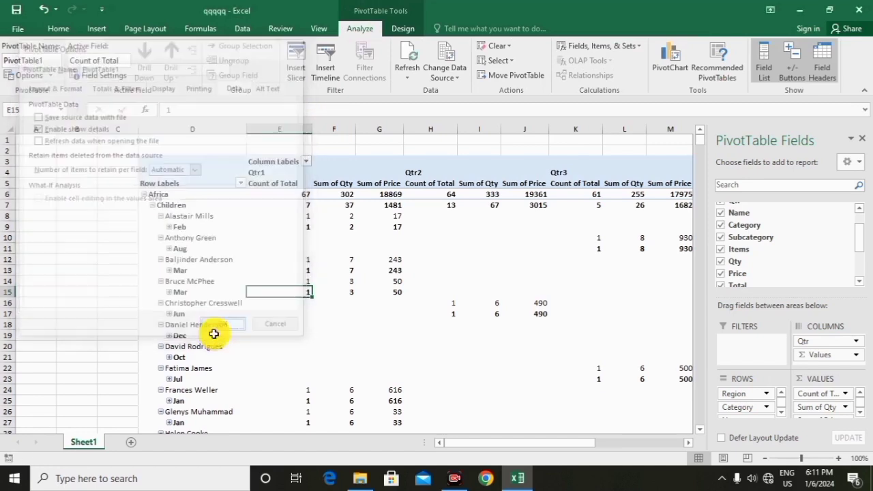
- Close the qqqqq workbook with its changes saved and reopen it from the pivot table folder
left_click(856, 10)
left_click(395, 253)
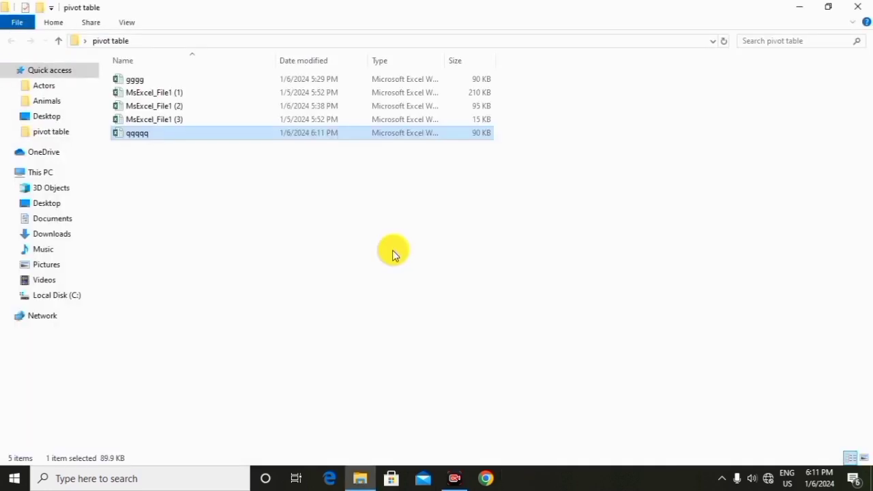
double_click(245, 133)
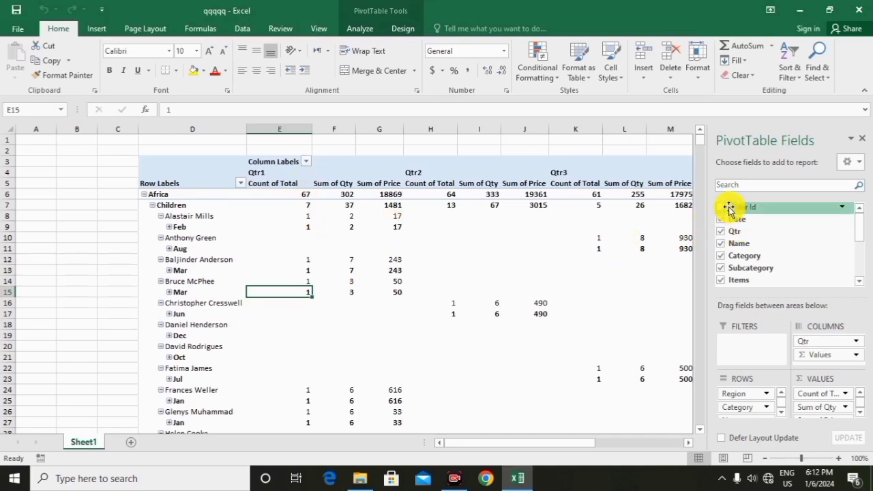
- Try to add the Order Id, City and Country fields to the PivotTable, dismissing each warning
left_click(721, 208)
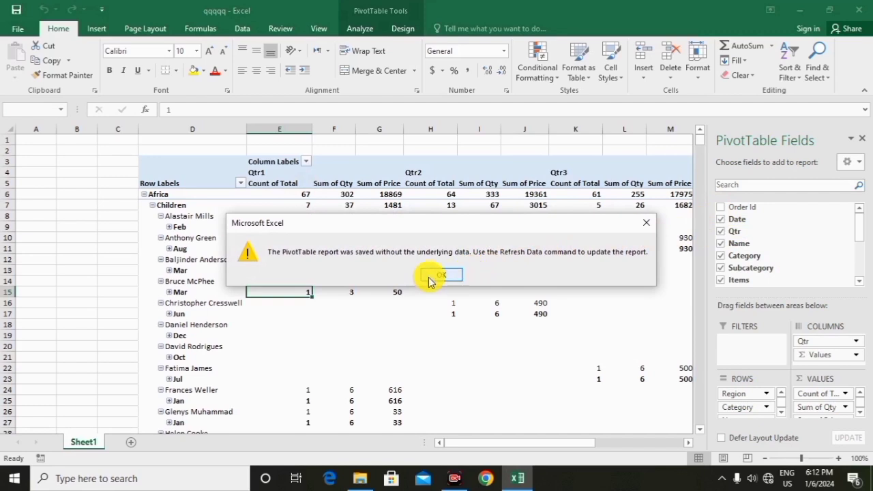
left_click(649, 228)
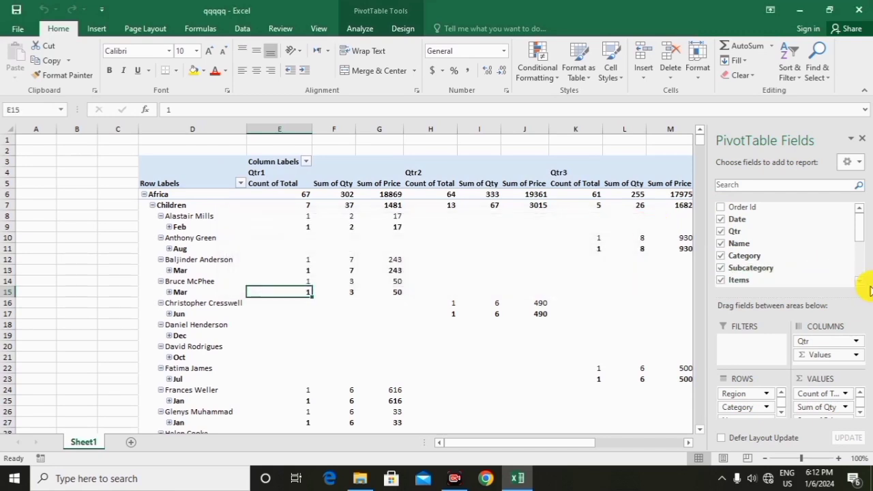
scroll(860, 281, "down", 5)
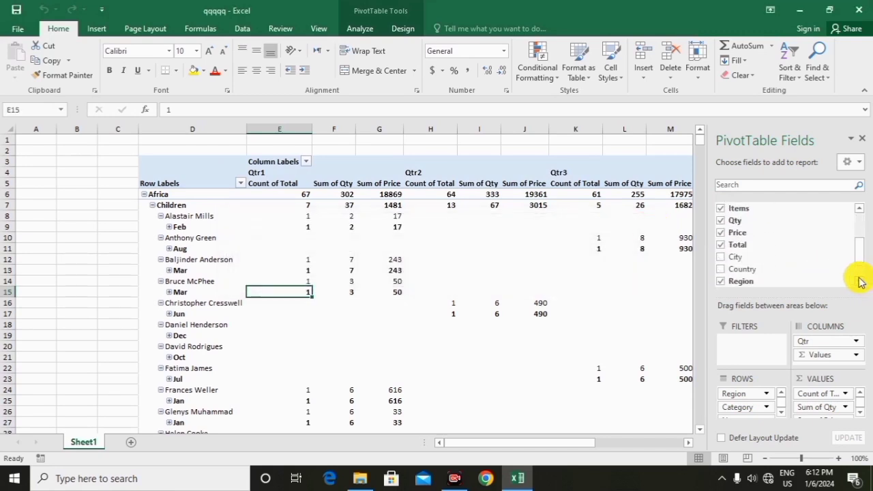
left_click(735, 262)
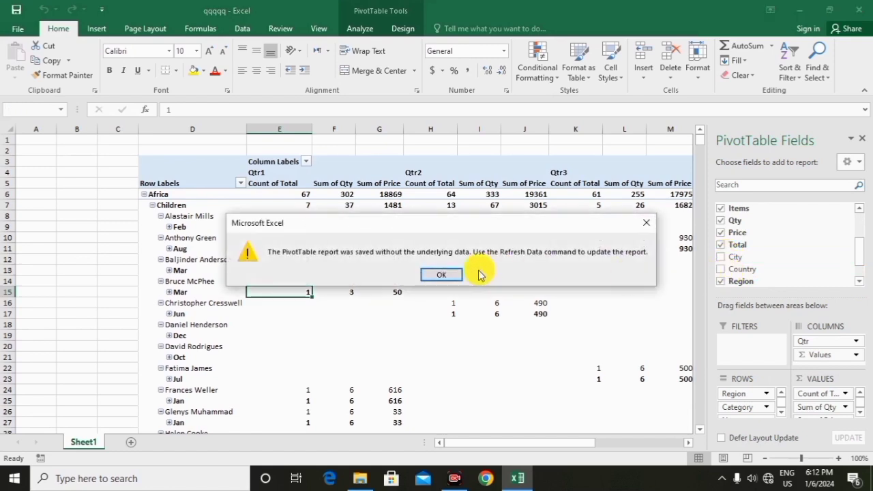
left_click(649, 227)
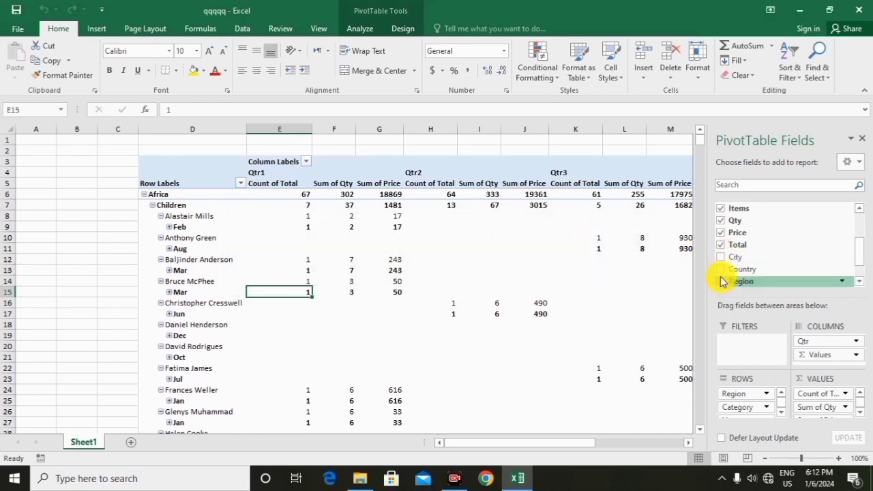
left_click(720, 272)
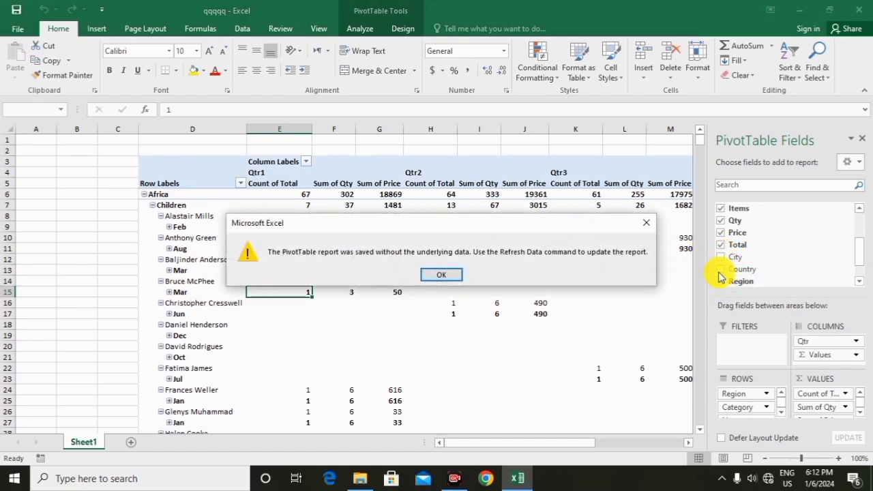
left_click(644, 223)
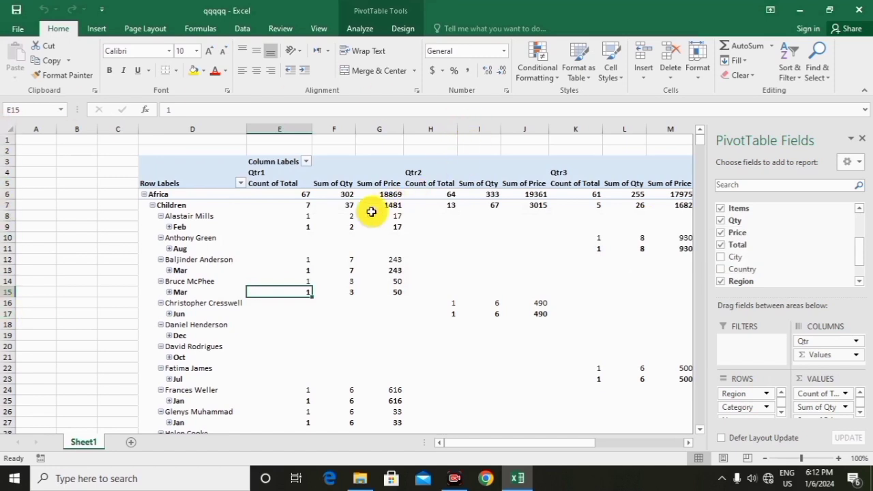
- Select cells in the PivotTable's first-quarter Sum of Qty column and try to open the PivotTable options
left_click(339, 236)
left_click(360, 30)
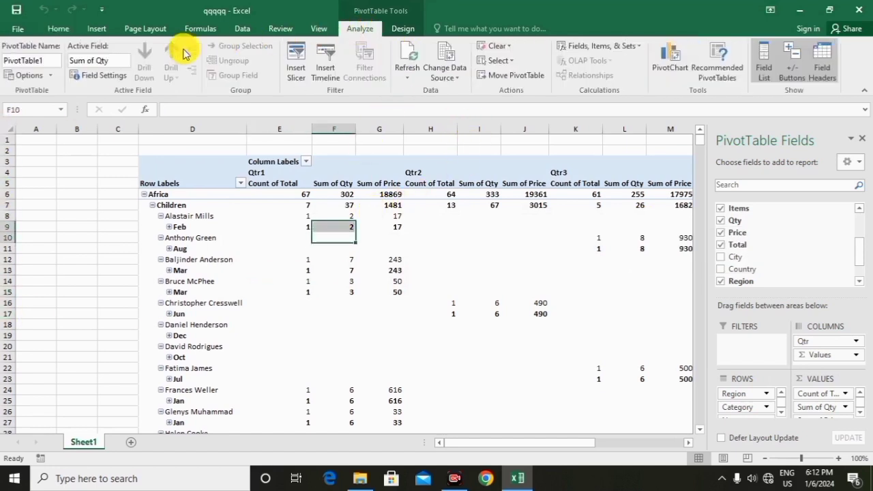
left_click(17, 76)
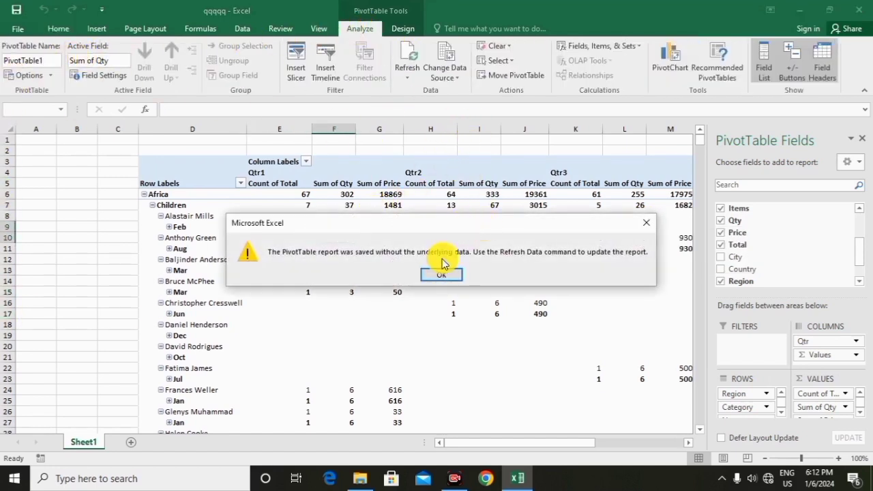